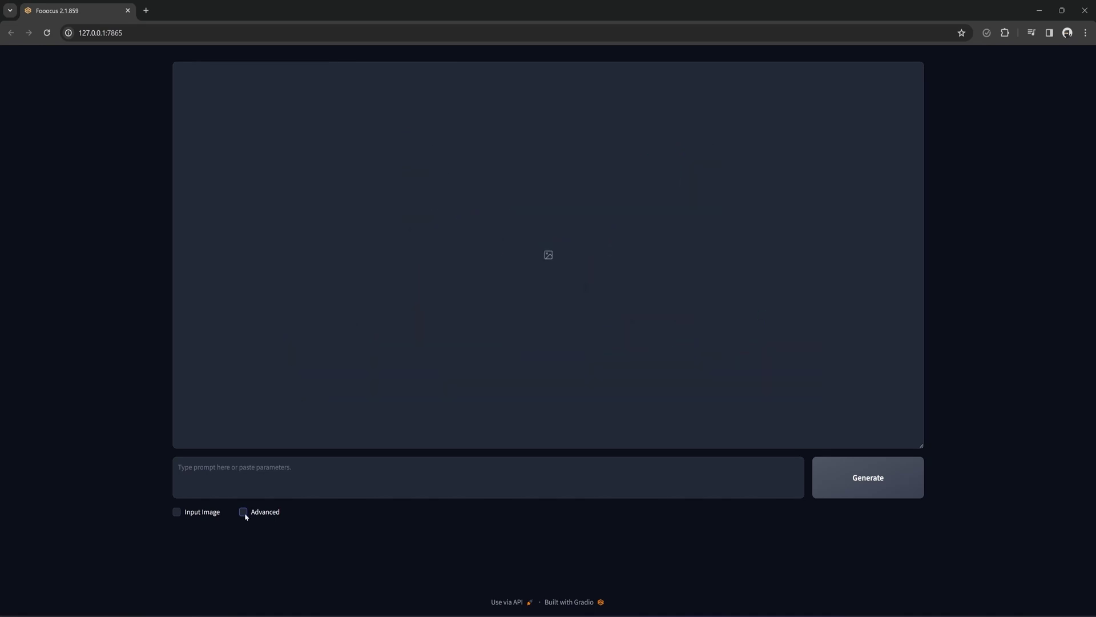
# Show the advanced settings and open the history log to review the logged images and their parameters
pyautogui.click(243, 512)
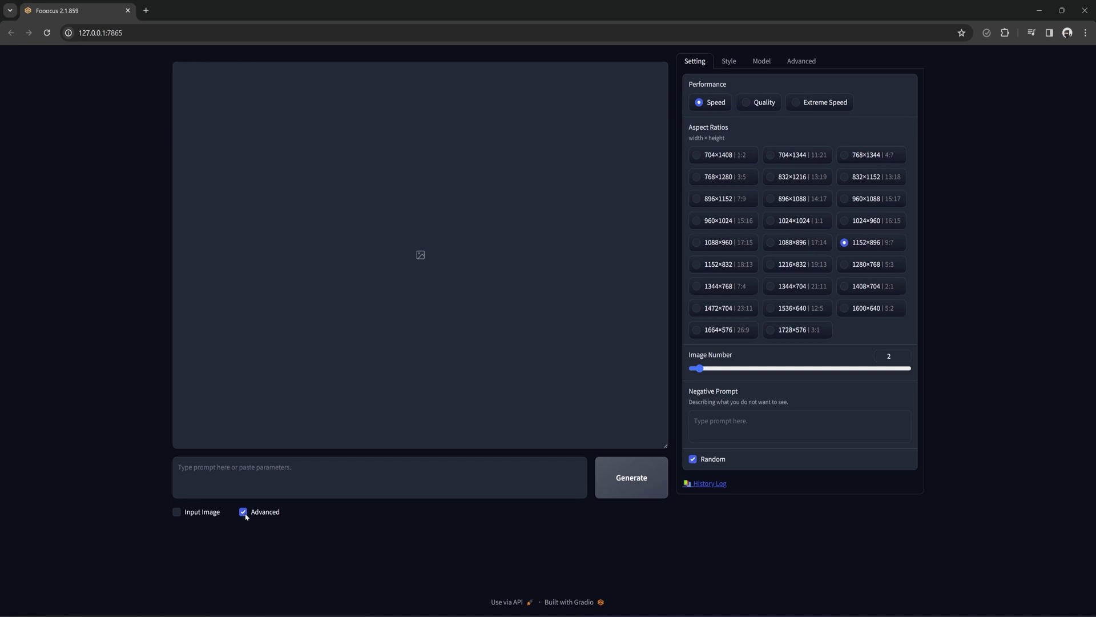
pyautogui.click(710, 483)
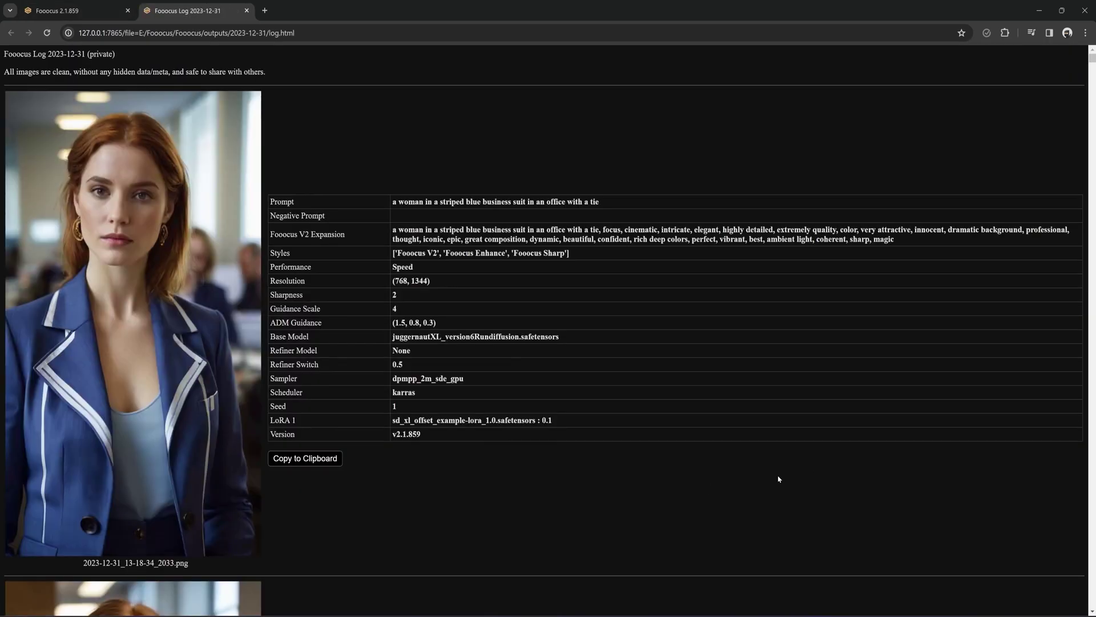
pyautogui.scroll(-15, 768, 479)
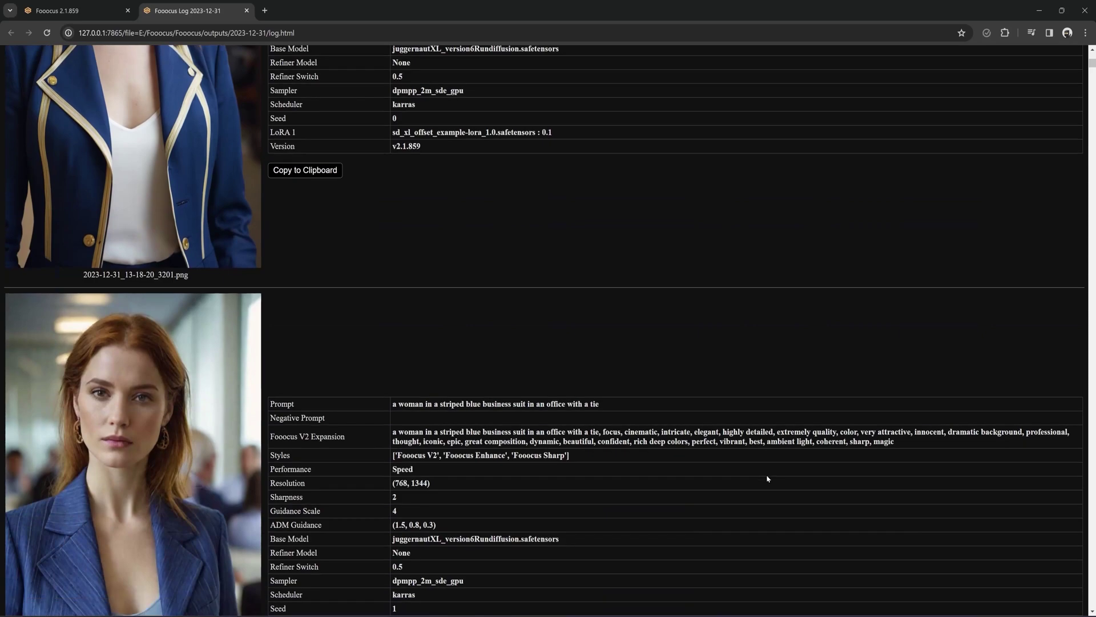
pyautogui.scroll(15, 769, 479)
pyautogui.scroll(-7, 773, 474)
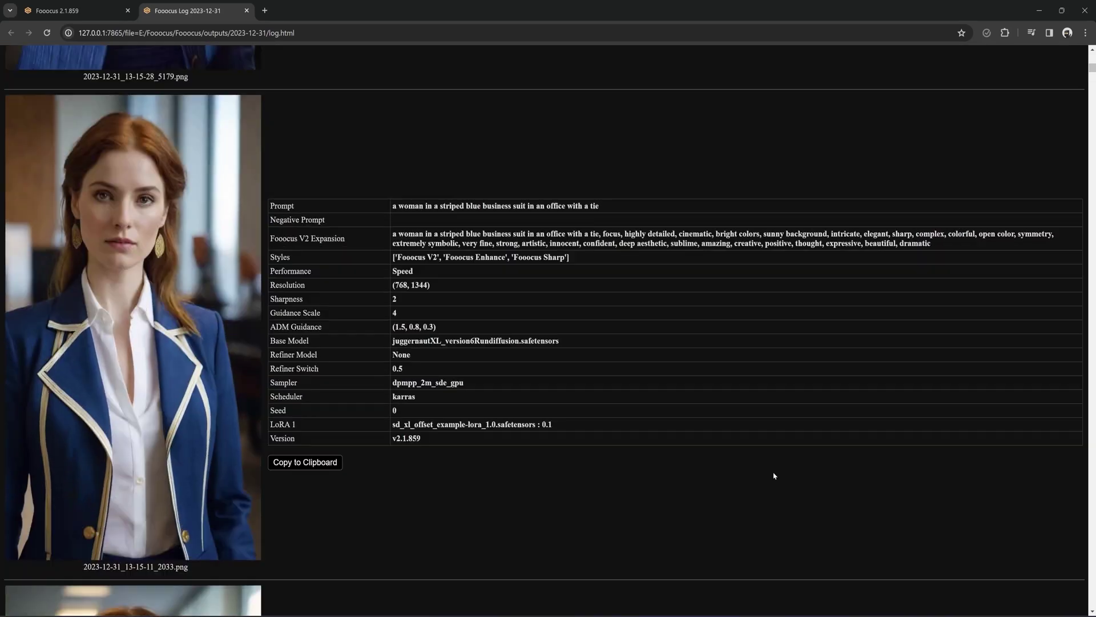
pyautogui.scroll(10, 775, 475)
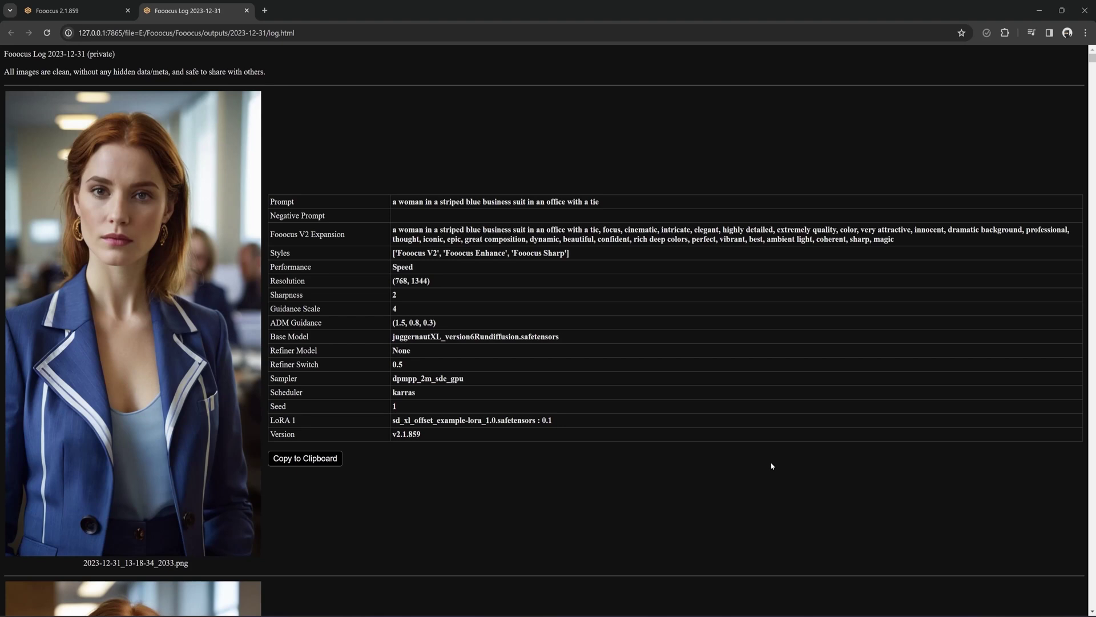
# Load the newest log entry's copied parameters into the Fooocus prompt and generate the image from them
pyautogui.click(317, 459)
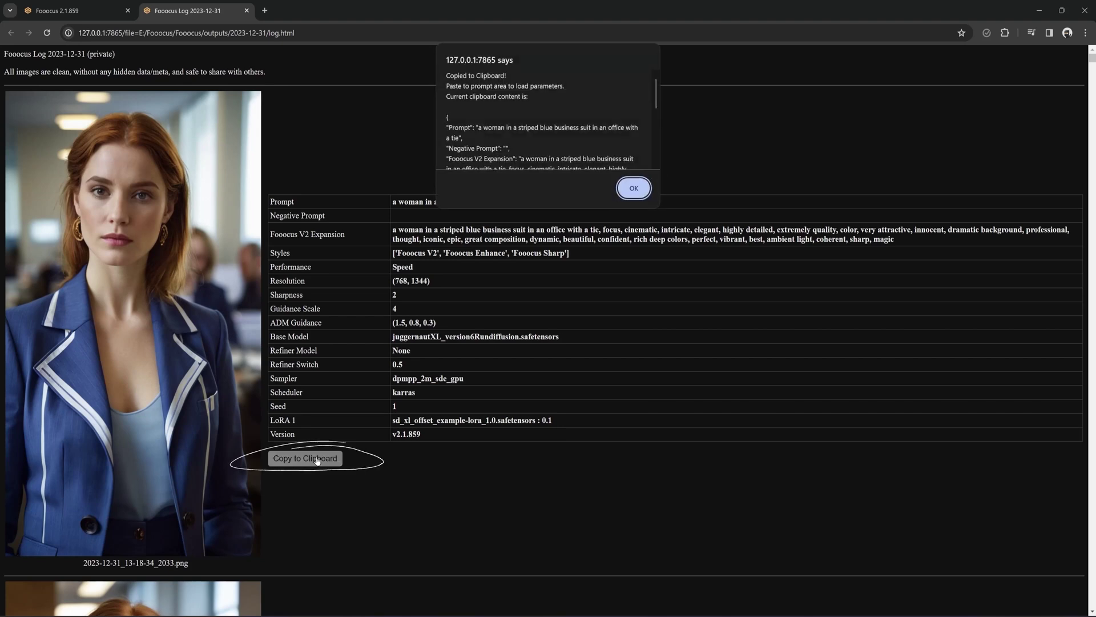
pyautogui.click(634, 188)
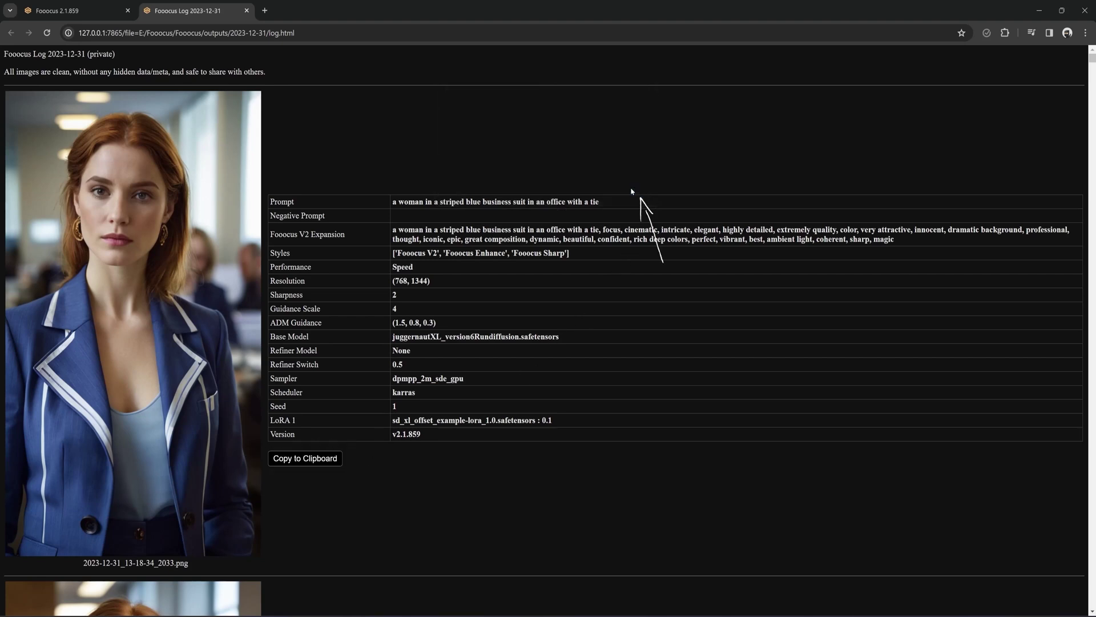
pyautogui.click(71, 10)
pyautogui.rightClick(320, 475)
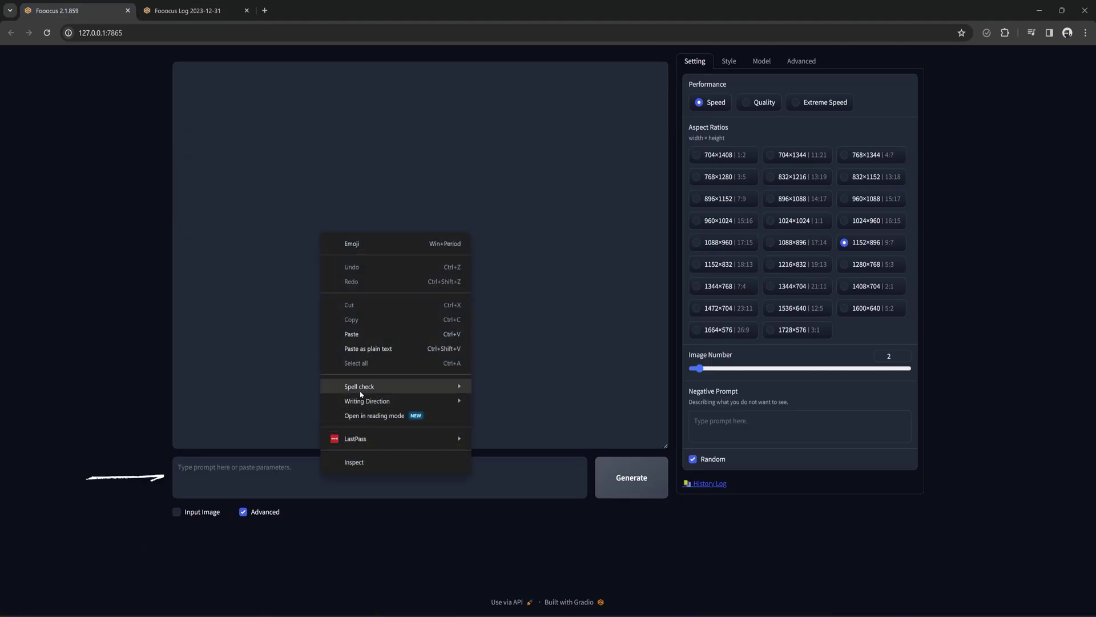
pyautogui.click(360, 335)
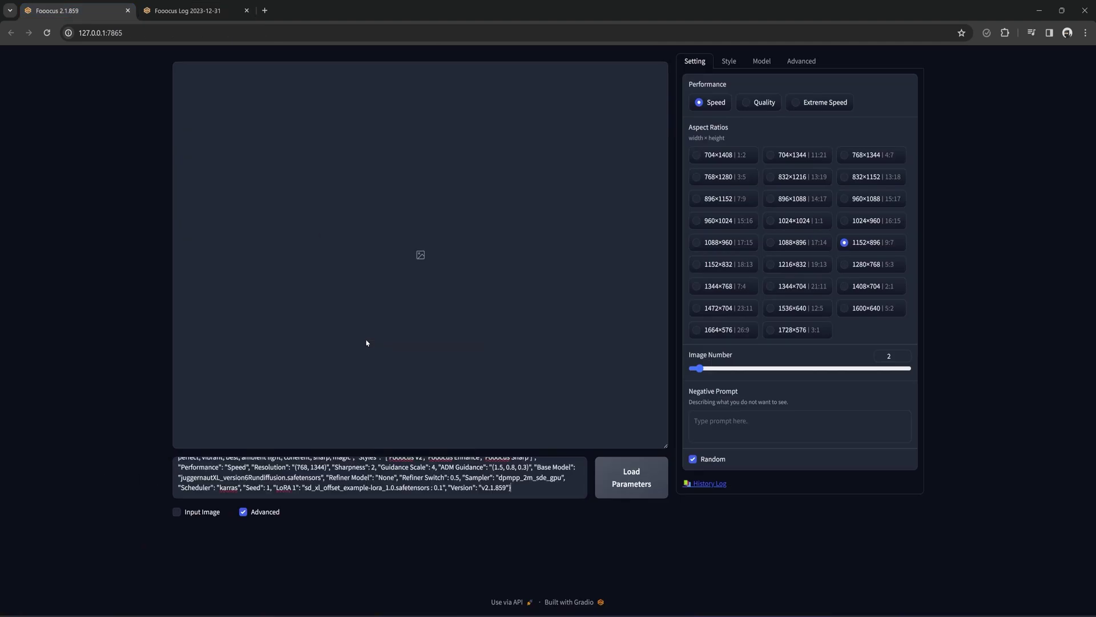
pyautogui.click(619, 492)
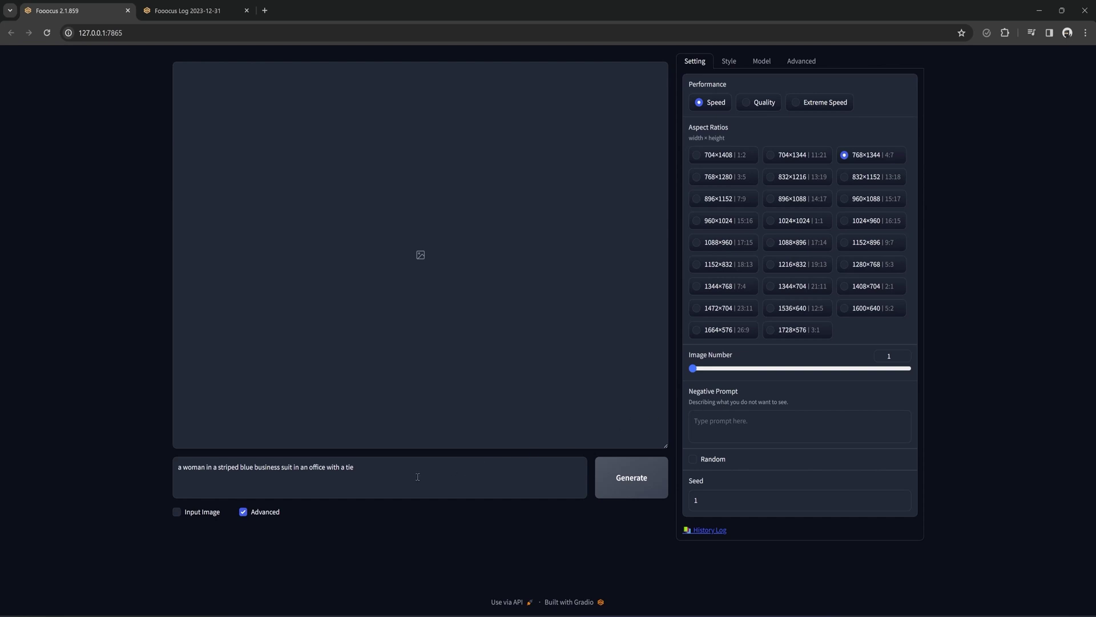
pyautogui.click(613, 491)
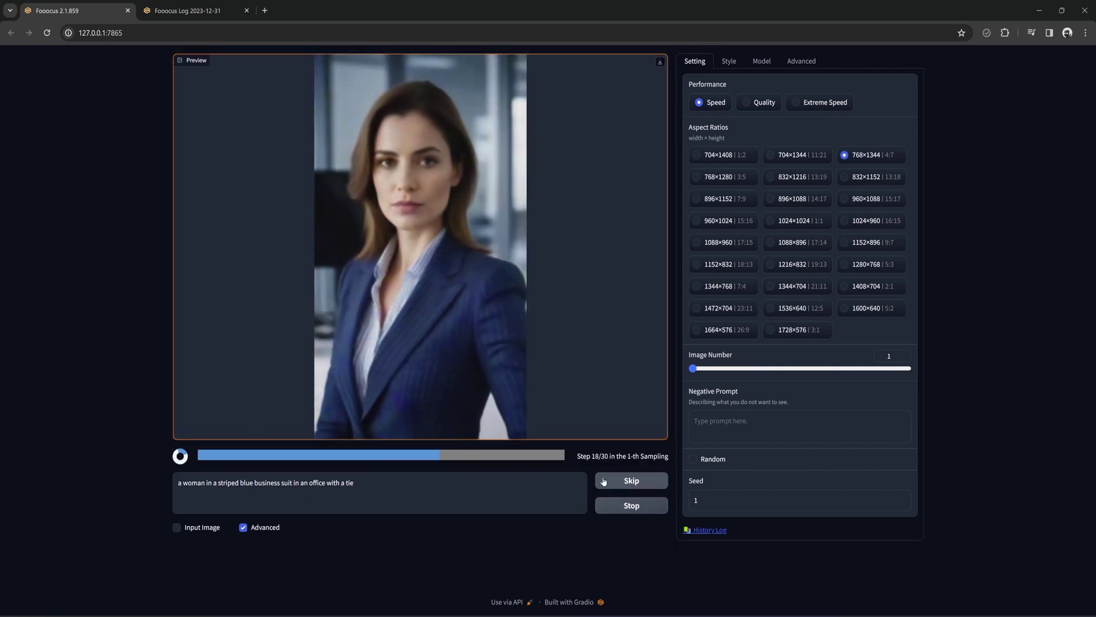
# Enable input images and view the image slots of the Image Prompt option
pyautogui.click(177, 507)
pyautogui.scroll(-2, 205, 517)
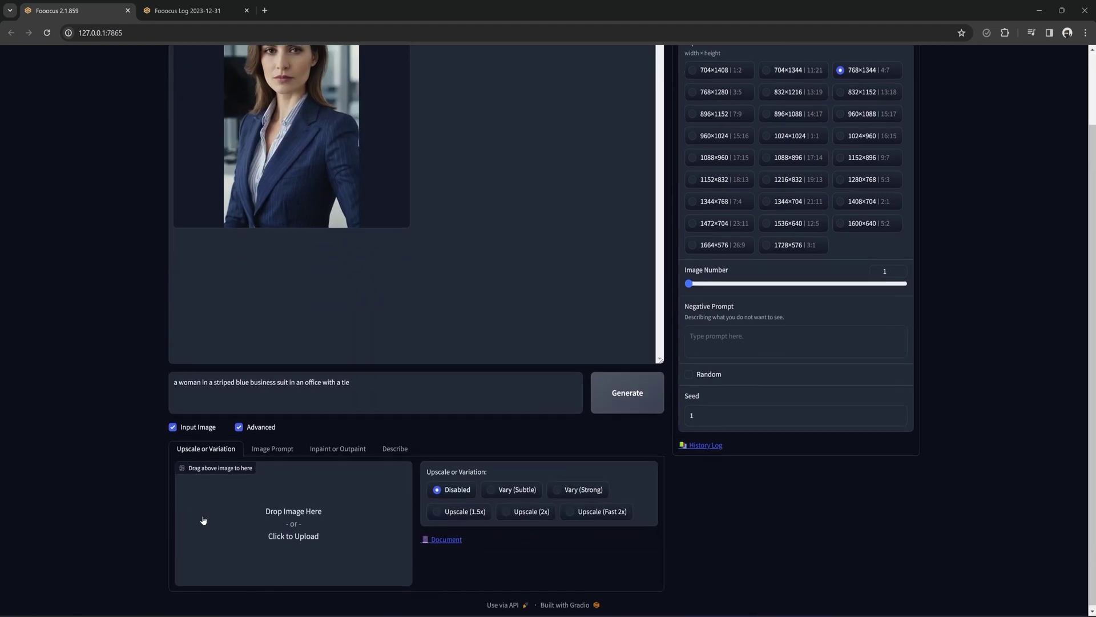
pyautogui.click(272, 446)
pyautogui.scroll(-4, 462, 477)
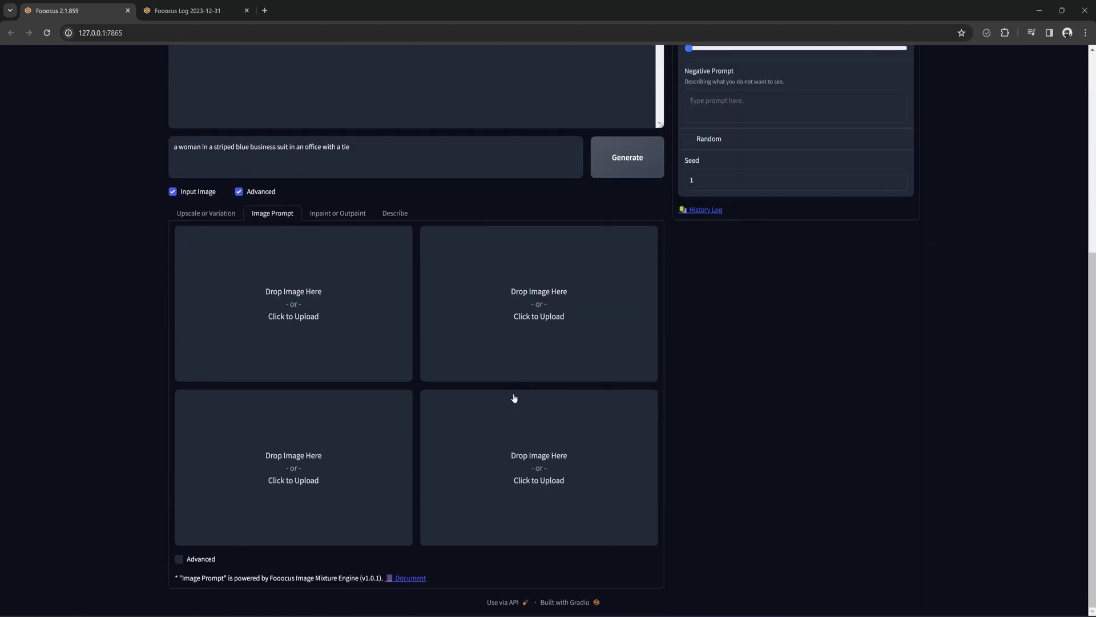
# Reopen the history log and highlight the date in its heading
pyautogui.click(706, 210)
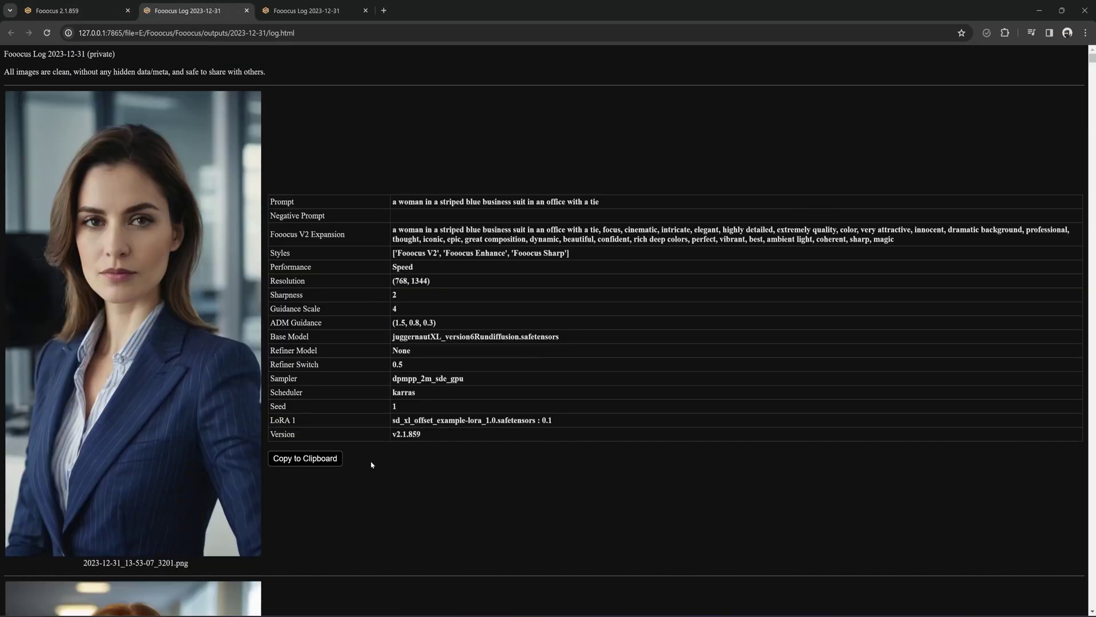
pyautogui.moveTo(50, 58); pyautogui.dragTo(85, 55)
# Switch to File Explorer and open log.html from the 2023-12-30 folder inside the Fooocus outputs folder on drive E
pyautogui.click(490, 594)
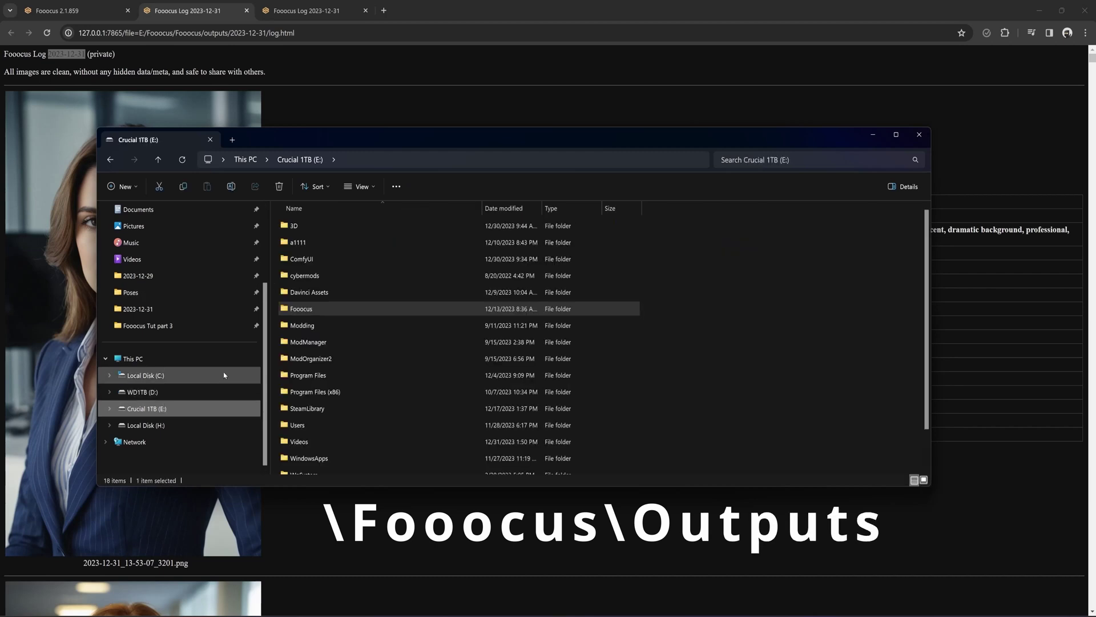
pyautogui.doubleClick(306, 313)
pyautogui.doubleClick(311, 228)
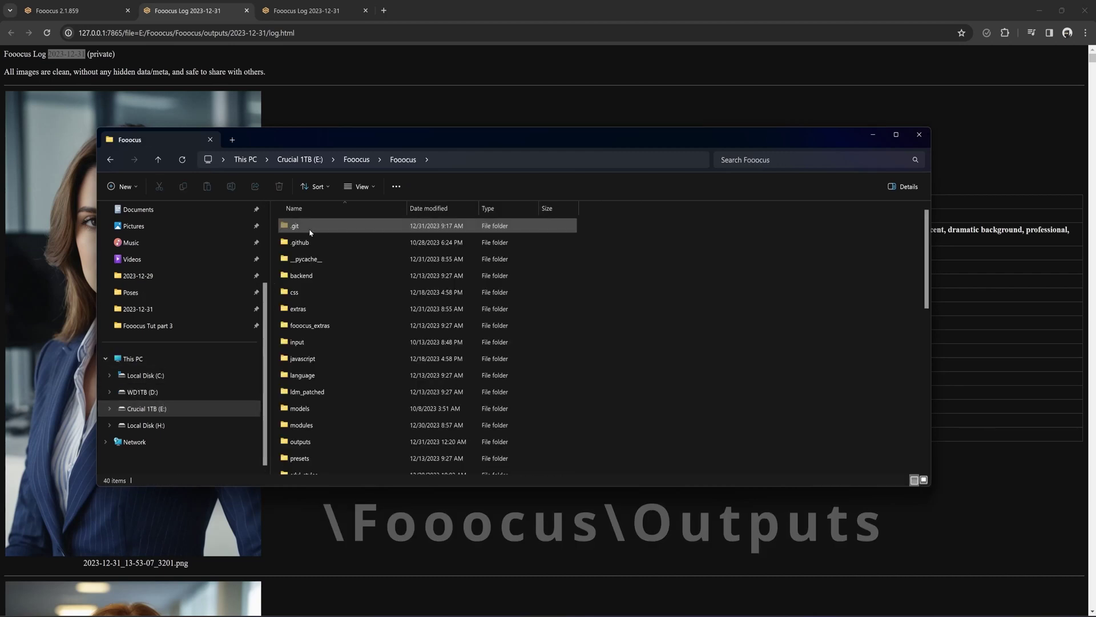
pyautogui.doubleClick(304, 441)
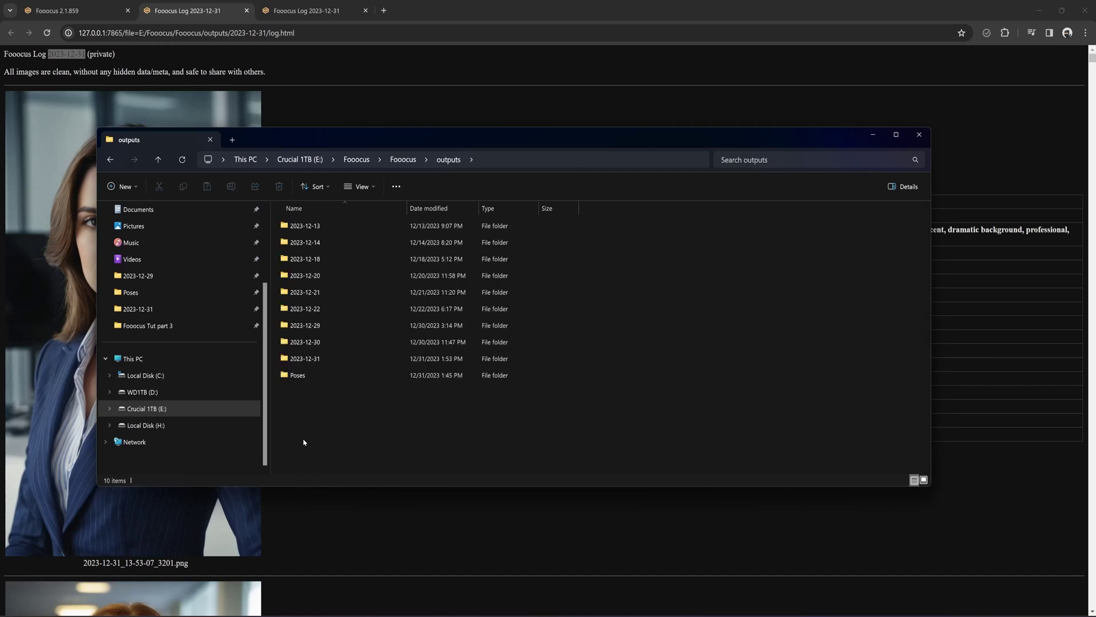
pyautogui.doubleClick(320, 342)
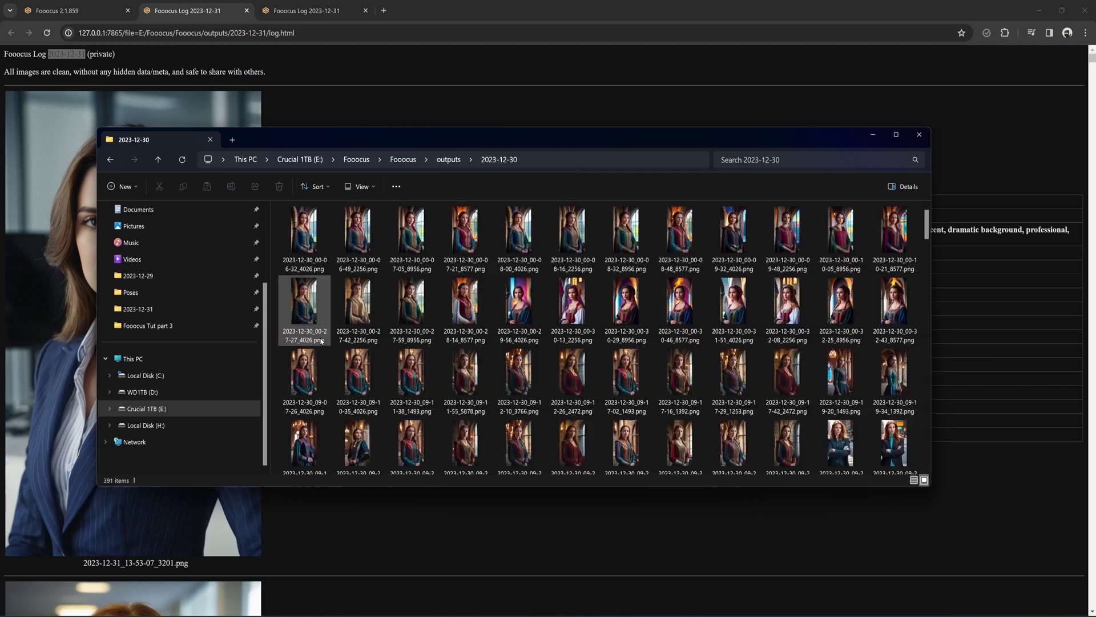
pyautogui.scroll(-20, 628, 371)
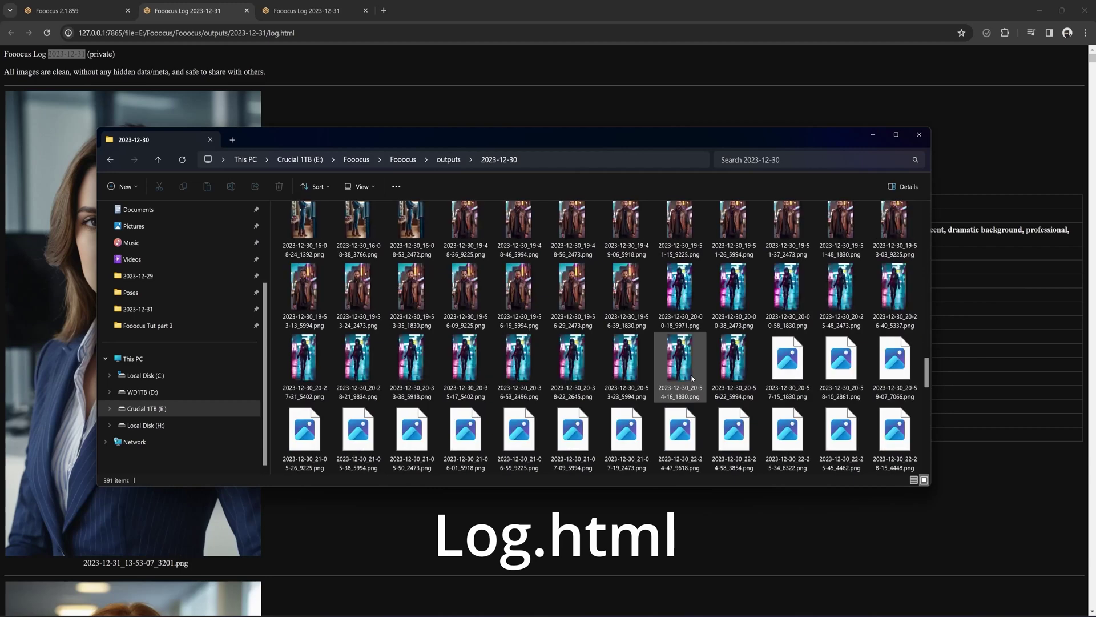
pyautogui.doubleClick(626, 434)
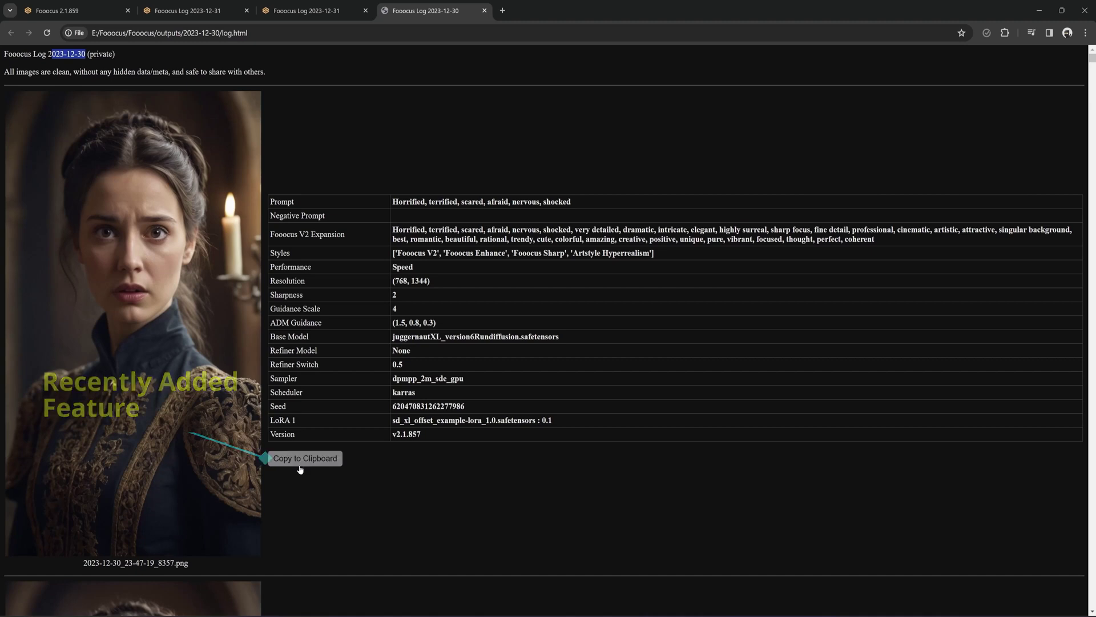
# Reload the Fooocus page and upload the portrait of the woman in the embroidered dress as input image for Vary (Subtle)
pyautogui.click(84, 4)
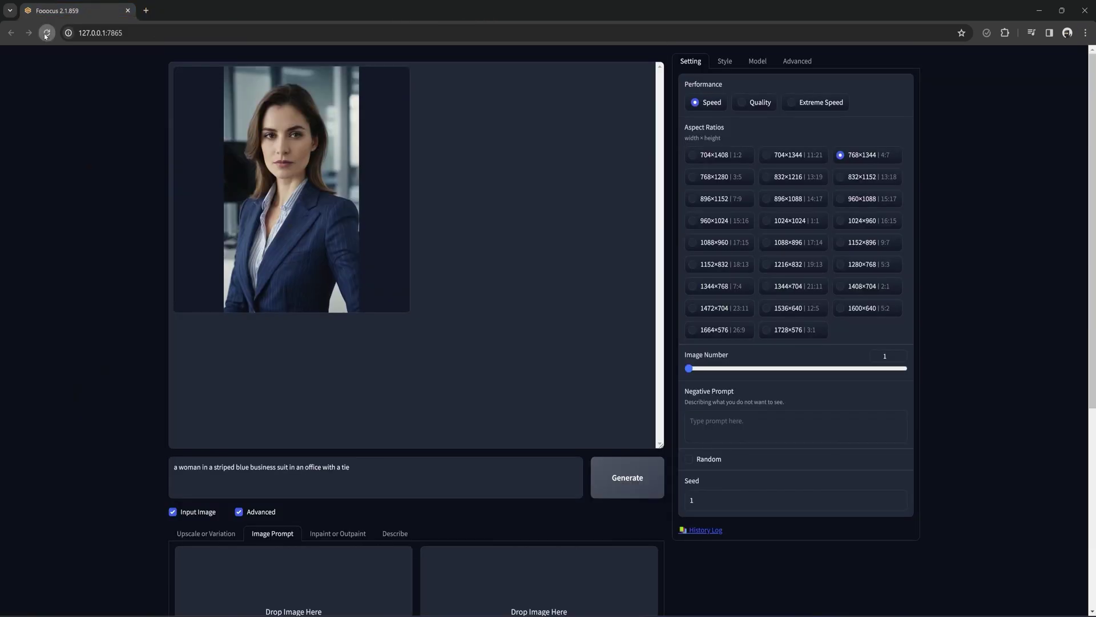
pyautogui.click(46, 33)
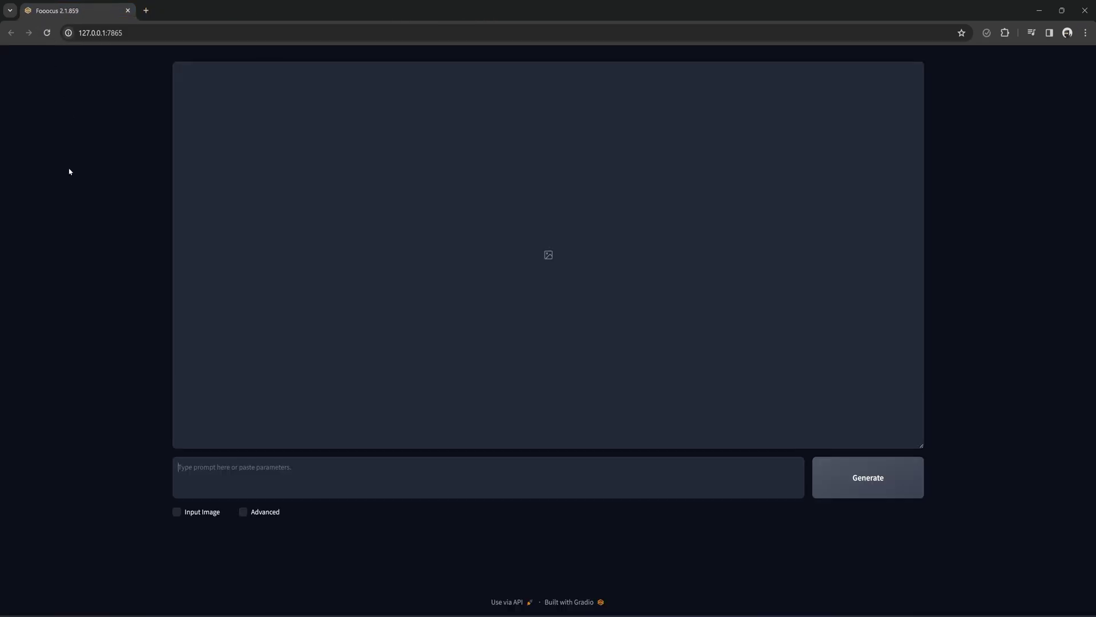
pyautogui.click(177, 512)
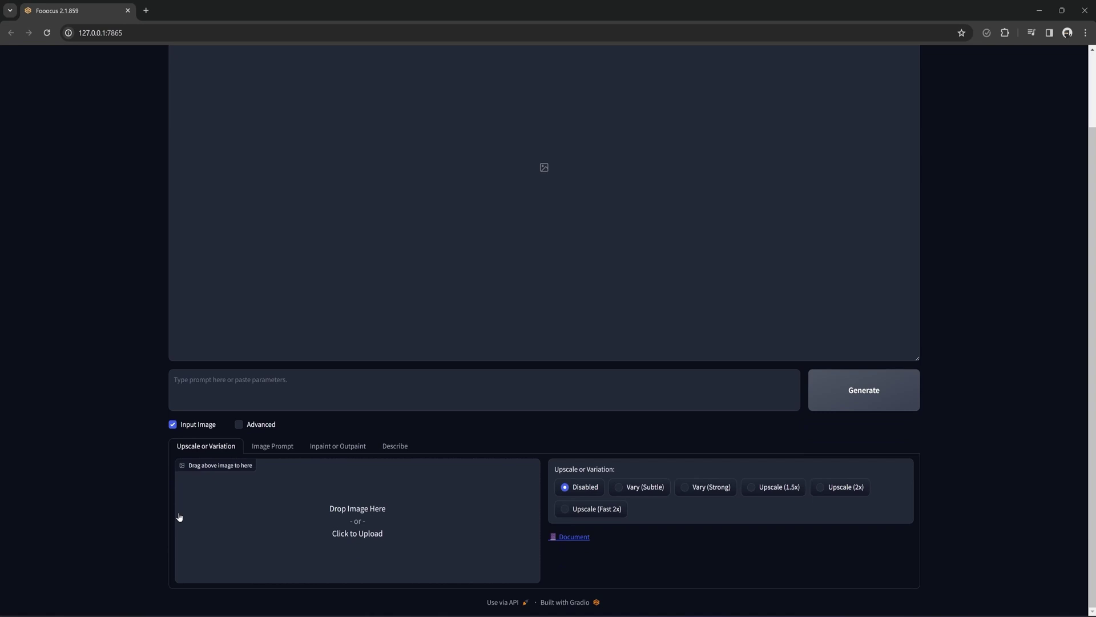
pyautogui.click(620, 488)
pyautogui.click(380, 525)
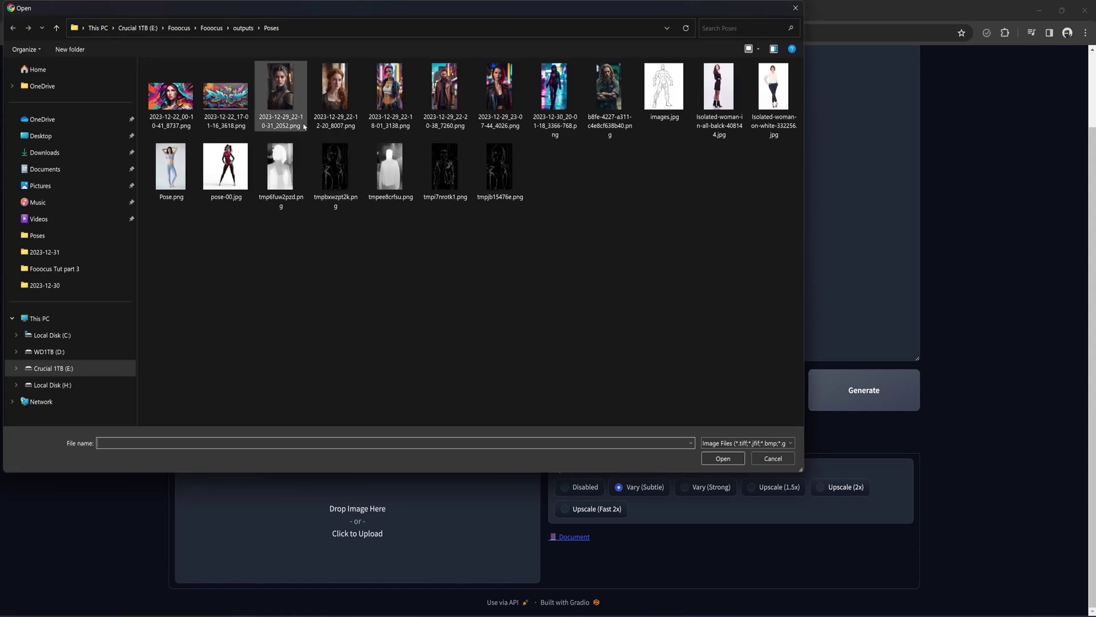
pyautogui.click(724, 459)
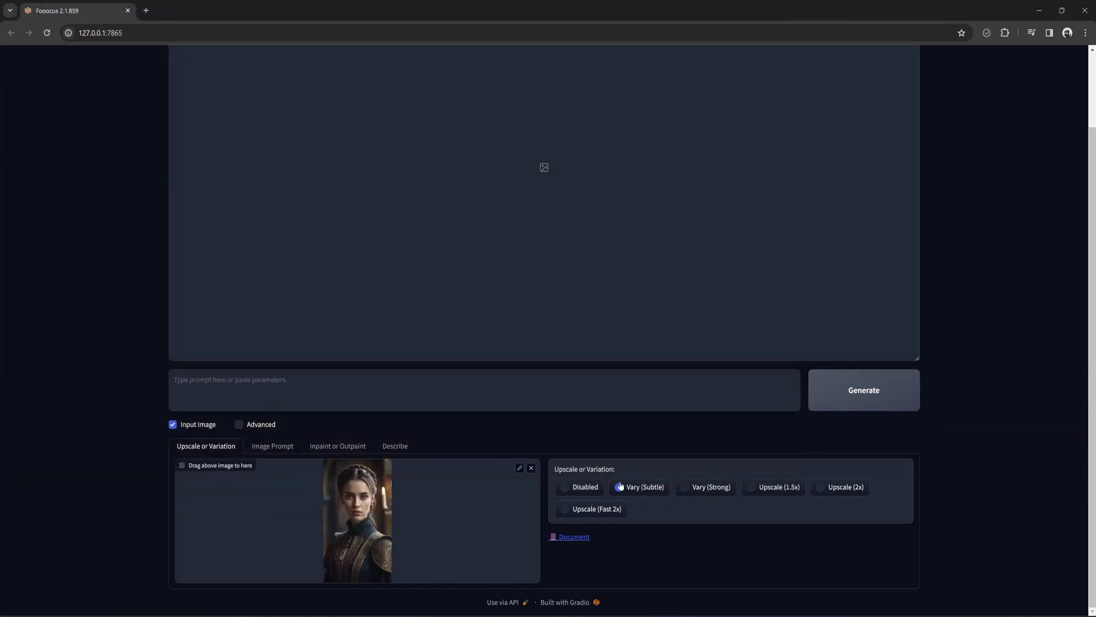
# Show the advanced settings, choose the 768×1344 aspect ratio and turn off the random seed
pyautogui.click(240, 424)
pyautogui.scroll(1, 662, 360)
pyautogui.click(841, 120)
pyautogui.click(701, 428)
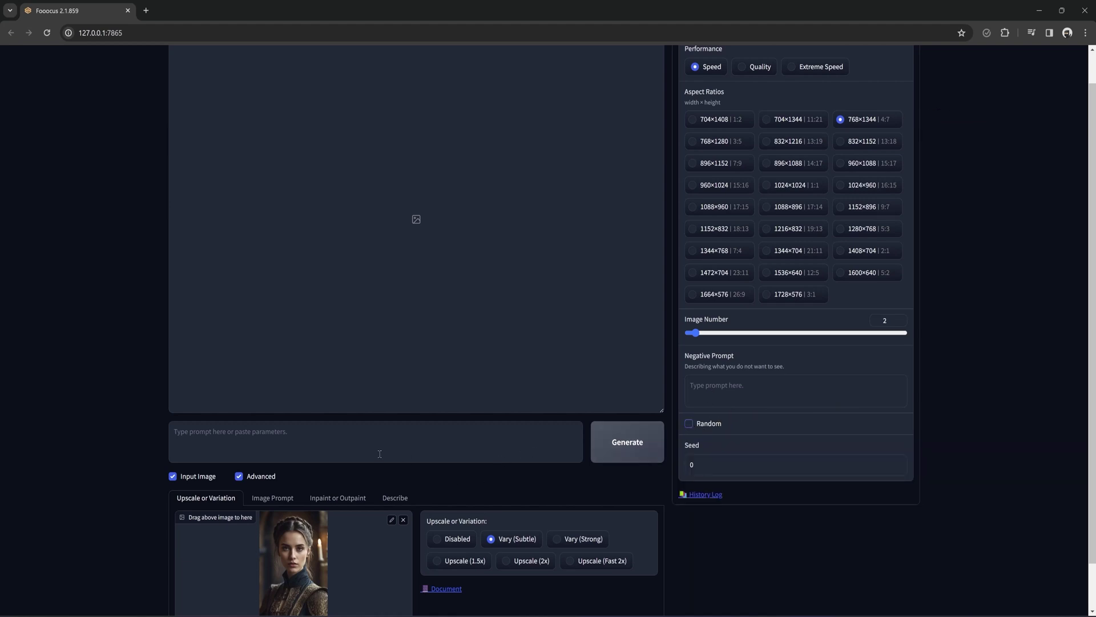
# Generate variations of the portrait with the prompt "Happy, smiling" and enlarge the first result
pyautogui.scroll(-1, 379, 454)
pyautogui.scroll(1, 379, 453)
pyautogui.write('Happy, smiling')
pyautogui.click(609, 445)
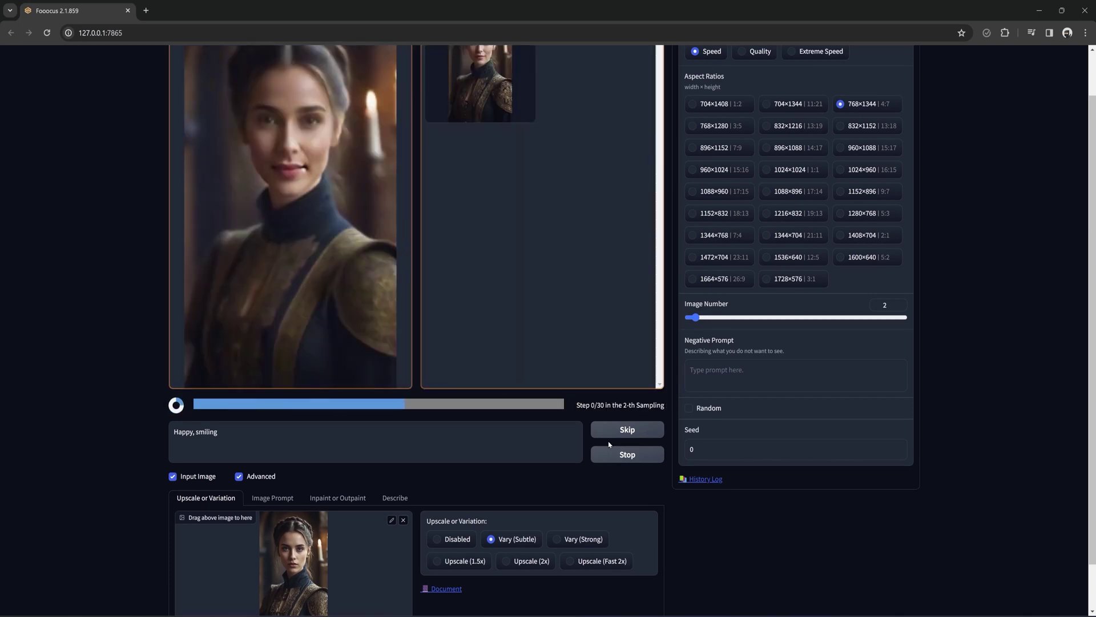
pyautogui.scroll(1, 611, 434)
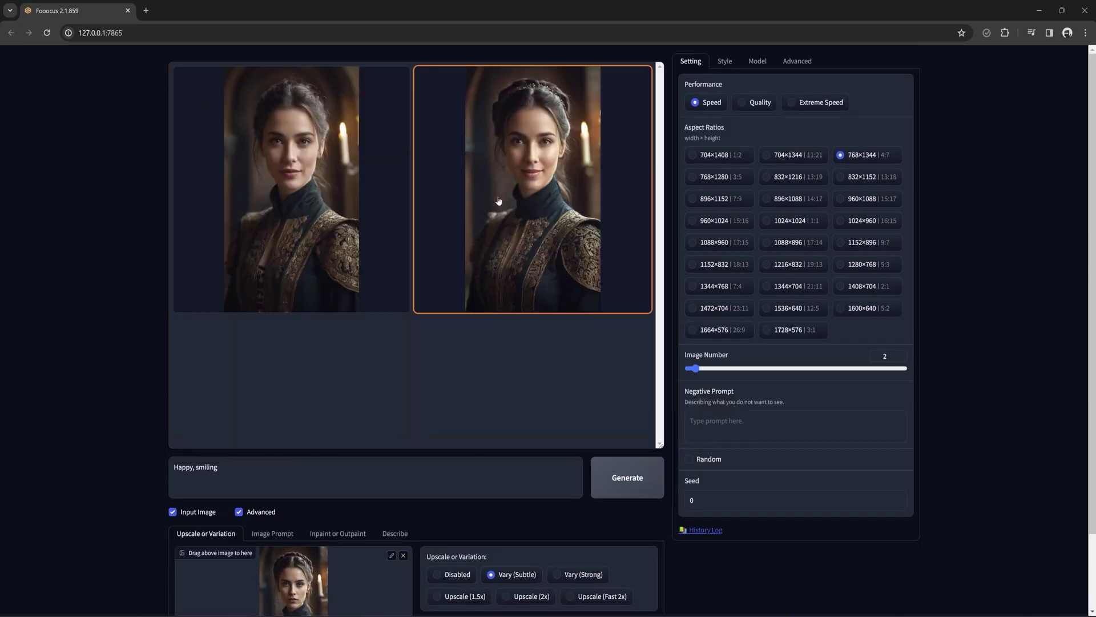
pyautogui.click(328, 222)
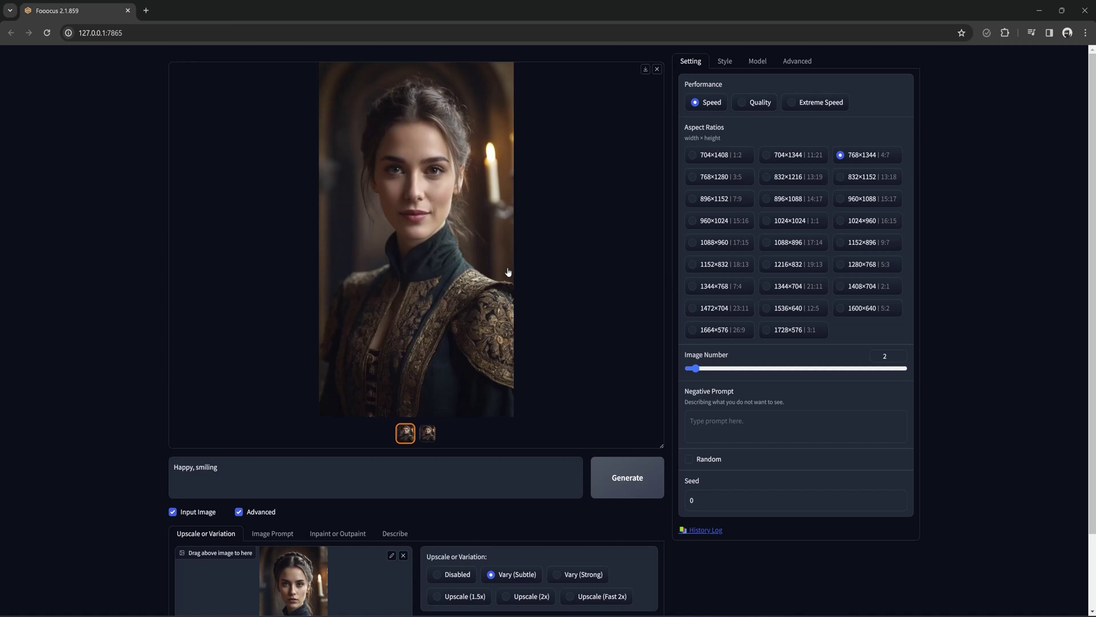
# Change the prompt to "Happy, laughing, mouth open, teeth showing" and generate new variations
pyautogui.press('BackSpace')
pyautogui.press('BackSpace')
pyautogui.press('BackSpace')
pyautogui.press('BackSpace')
pyautogui.press('BackSpace')
pyautogui.press('BackSpace')
pyautogui.press('BackSpace')
pyautogui.write('laughing, mouth open, teeth showing')
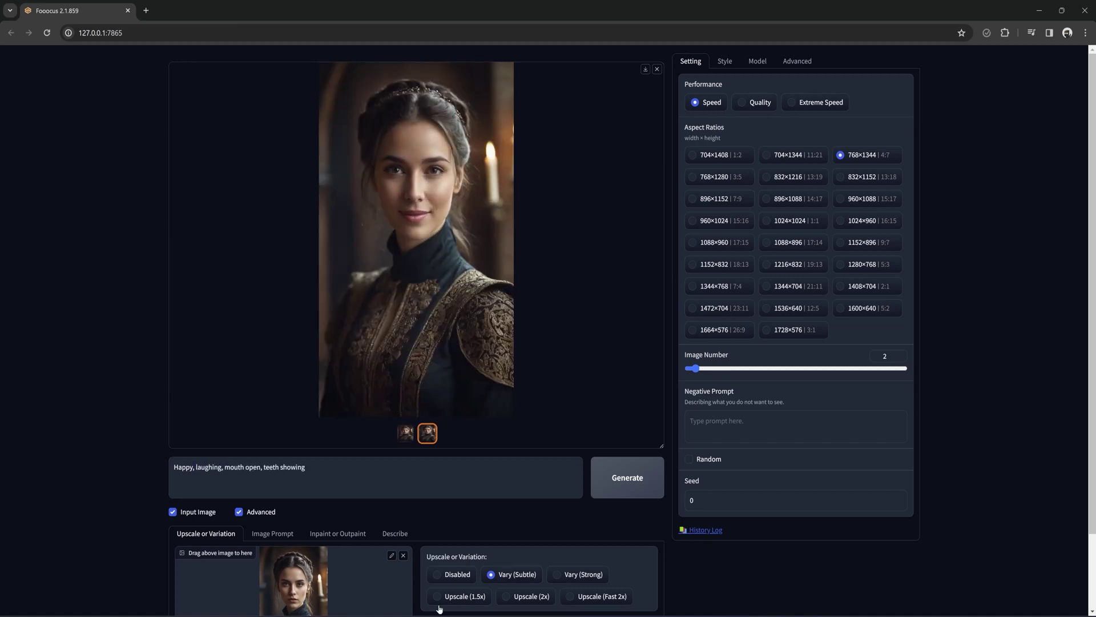
pyautogui.click(607, 483)
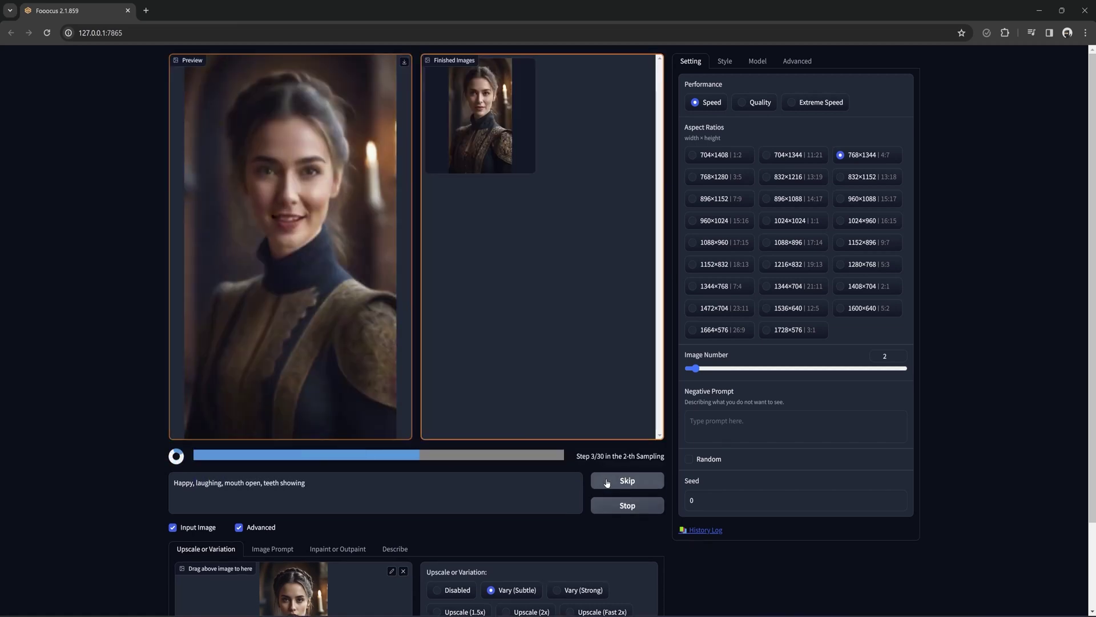
# Refine the laughing prompt with "mouth wide open" and "lots of", and generate the variations again
pyautogui.click(323, 467)
pyautogui.write(',')
pyautogui.click(261, 467)
pyautogui.write('wide open, ')
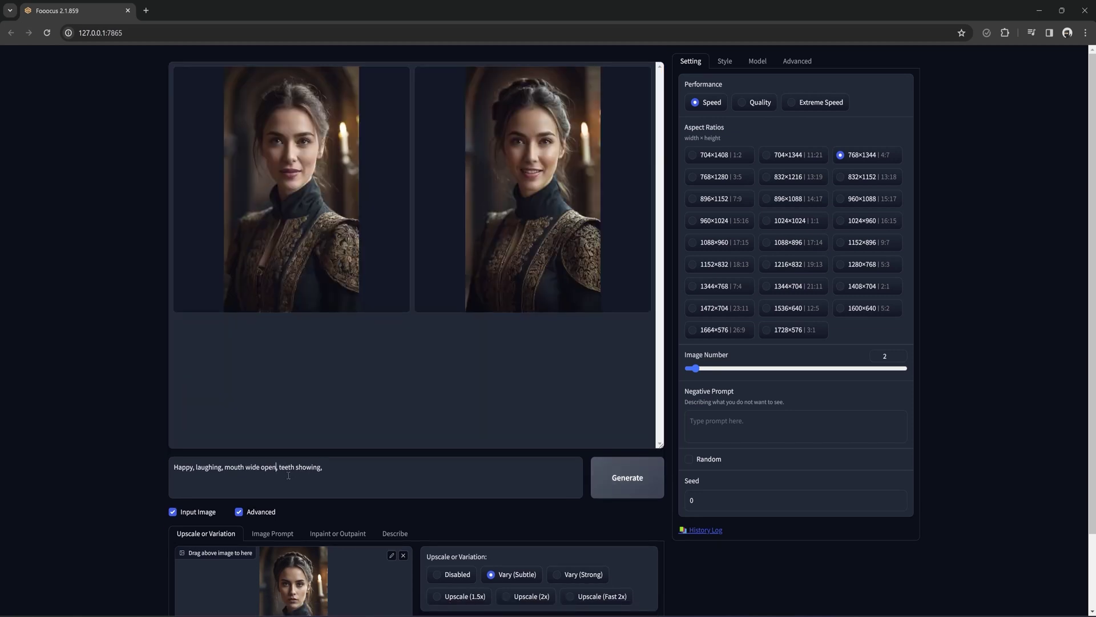
pyautogui.write('lots of')
pyautogui.click(631, 479)
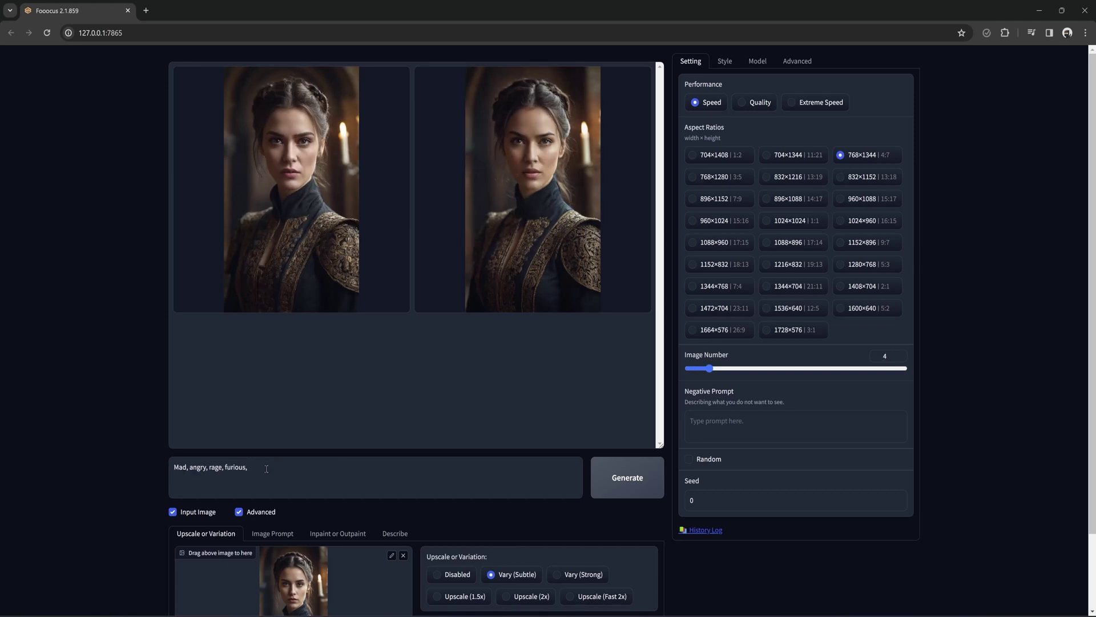
# Generate variations of the portrait with the prompt "Mad, angry, rage, furious, screaming"
pyautogui.click(622, 477)
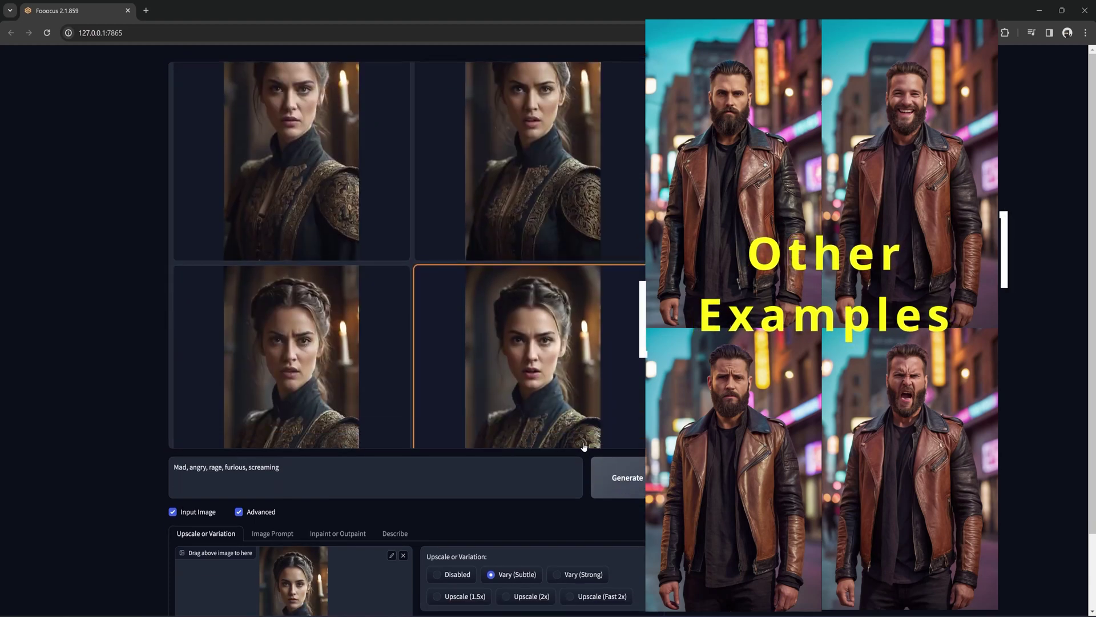
pyautogui.scroll(-2, 481, 550)
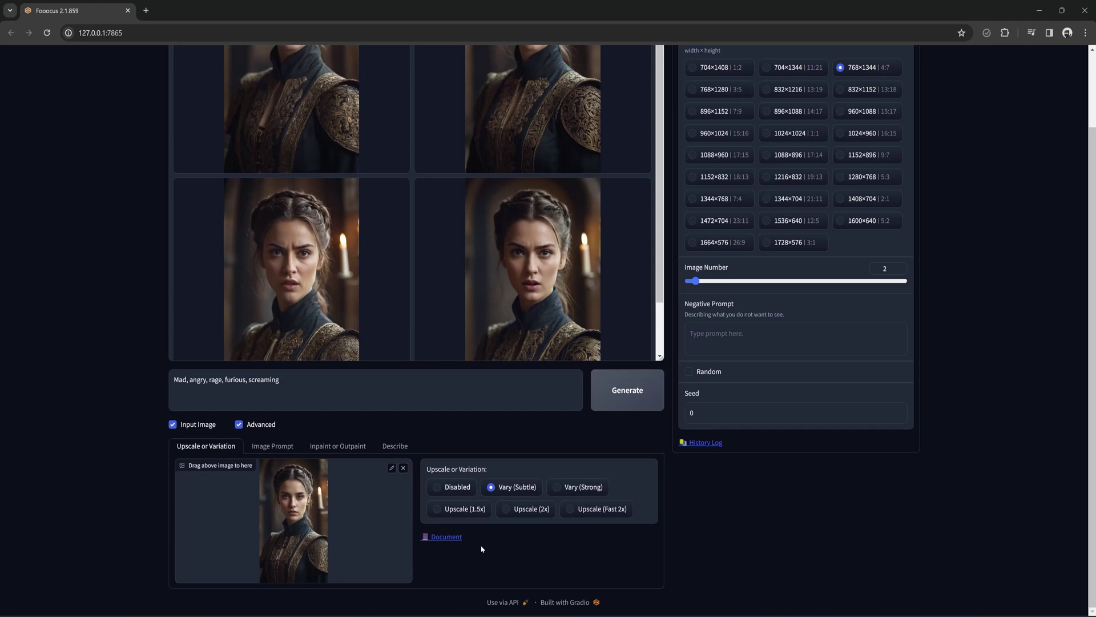
# Open the Image Prompt options and enable their advanced settings to expose Stop At, Weight and the control types
pyautogui.click(287, 447)
pyautogui.scroll(-4, 289, 446)
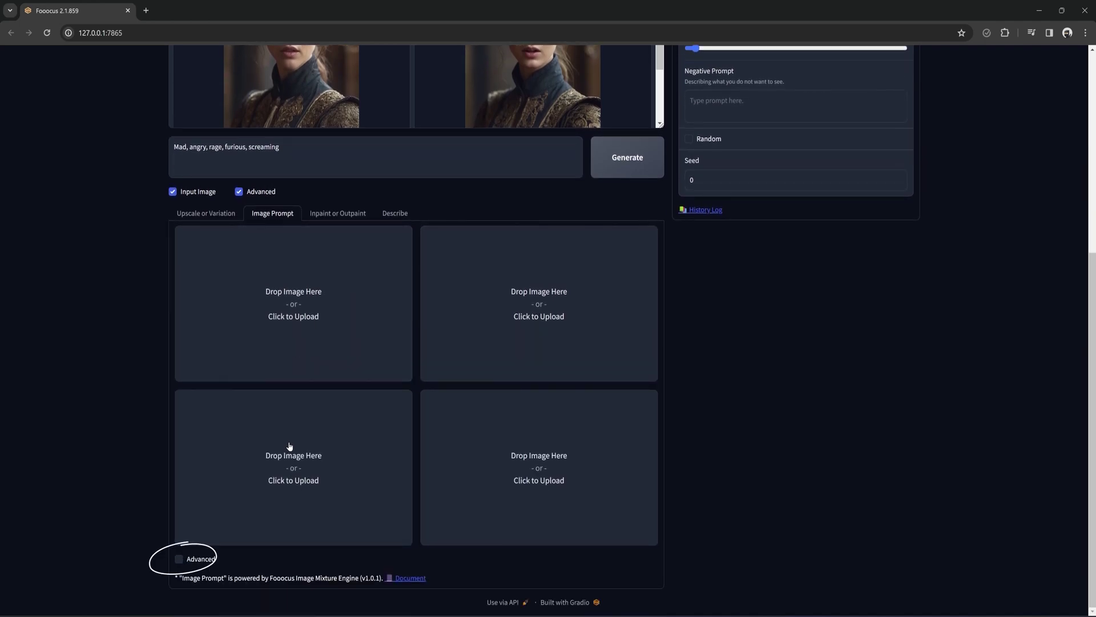
pyautogui.click(179, 559)
pyautogui.scroll(-1, 177, 566)
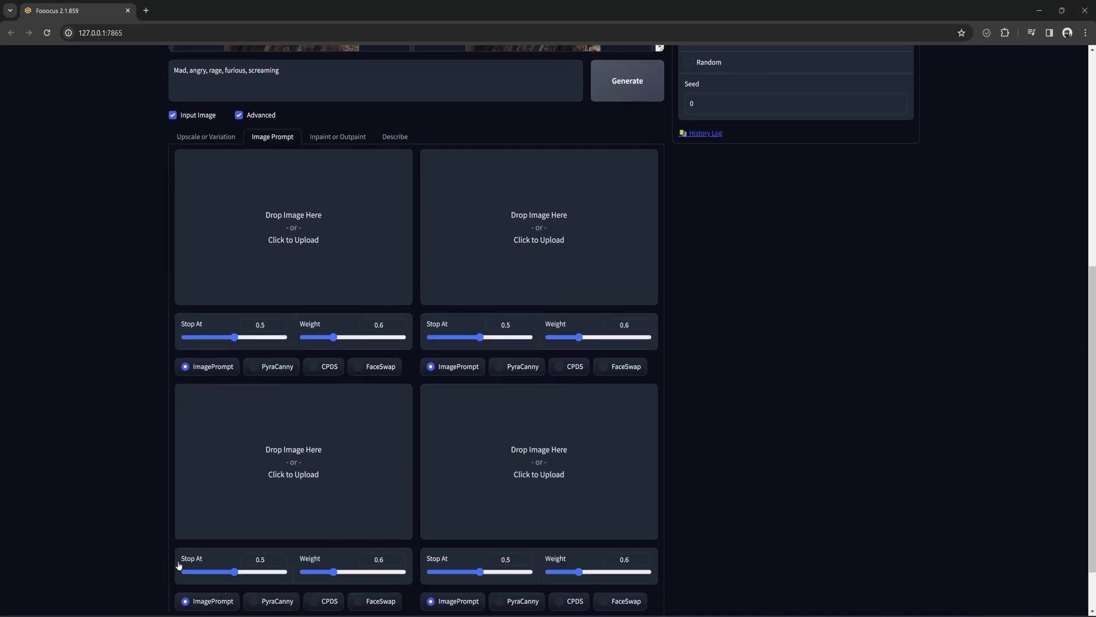
pyautogui.scroll(-1, 108, 517)
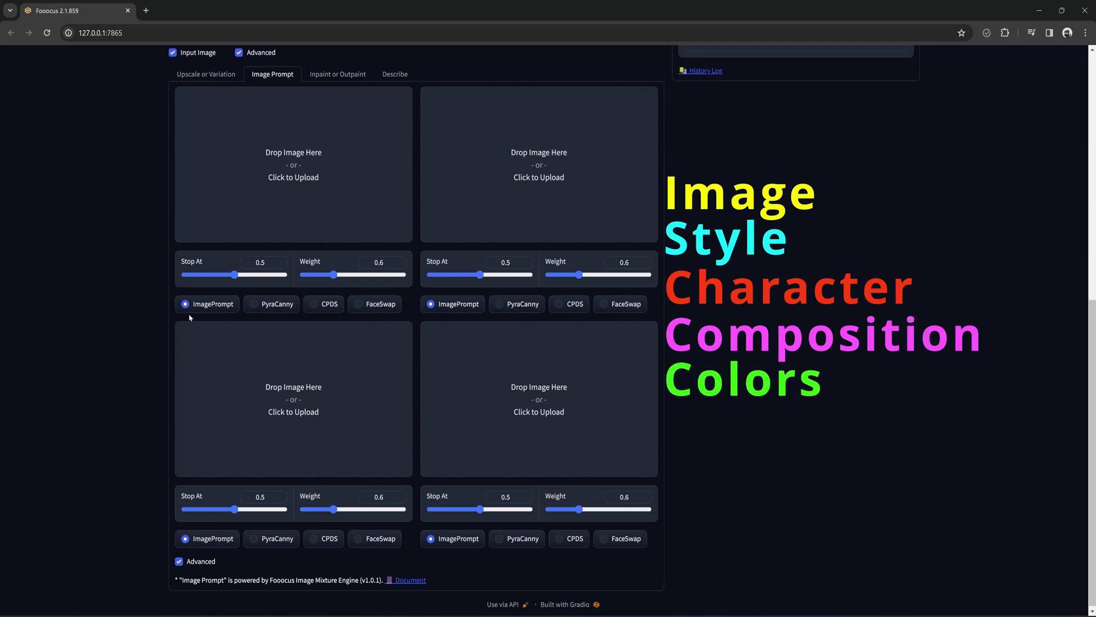
# Load 2023-12-22_00-10-41_8737.png as the first image prompt and generate images from "A woman standing in a busy city"
pyautogui.click(255, 201)
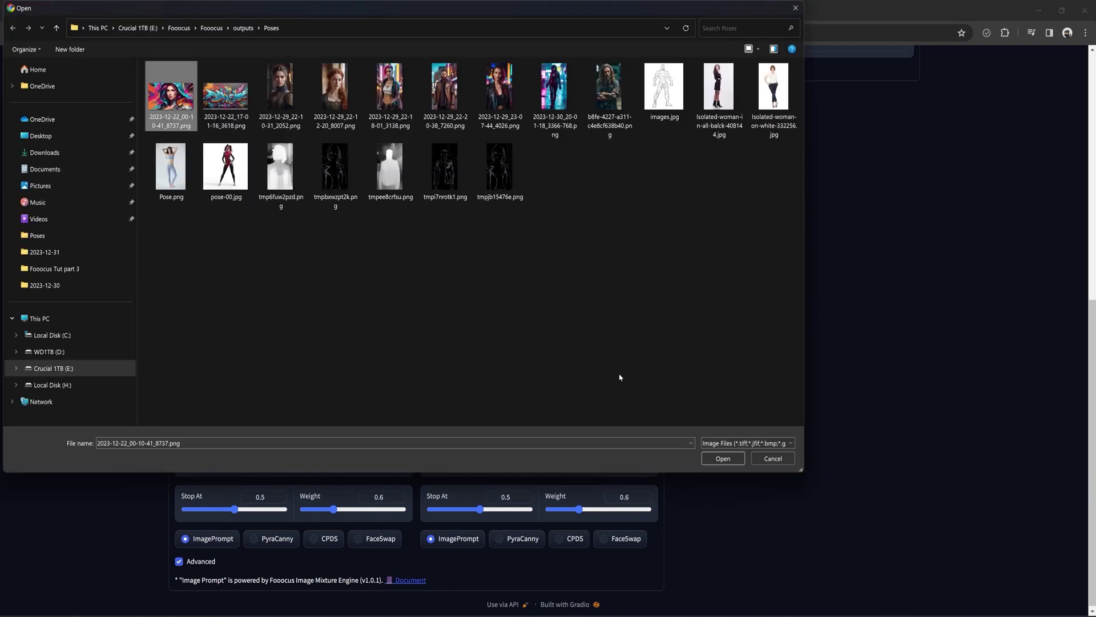
pyautogui.click(726, 458)
pyautogui.scroll(3, 434, 292)
pyautogui.tripleClick(228, 166)
pyautogui.write('A woman standing in a busy city')
pyautogui.click(638, 182)
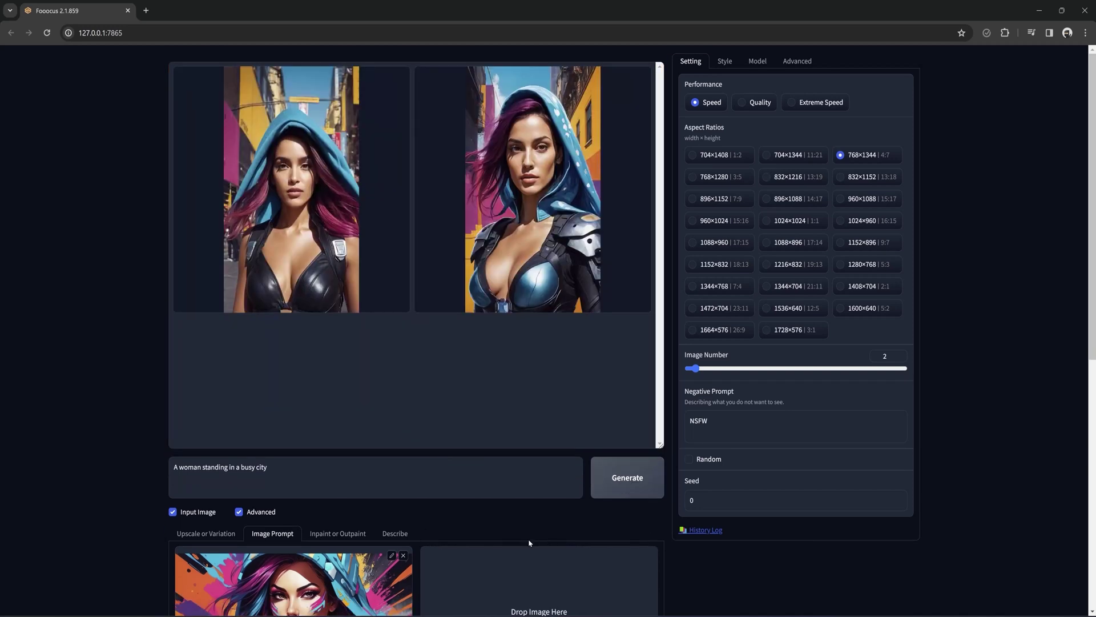
# Set the first image prompt to PyraCanny, replace its image with 2023-12-29_23-07-44_4026.png, and view the sample Canny edge image
pyautogui.scroll(-3, 529, 543)
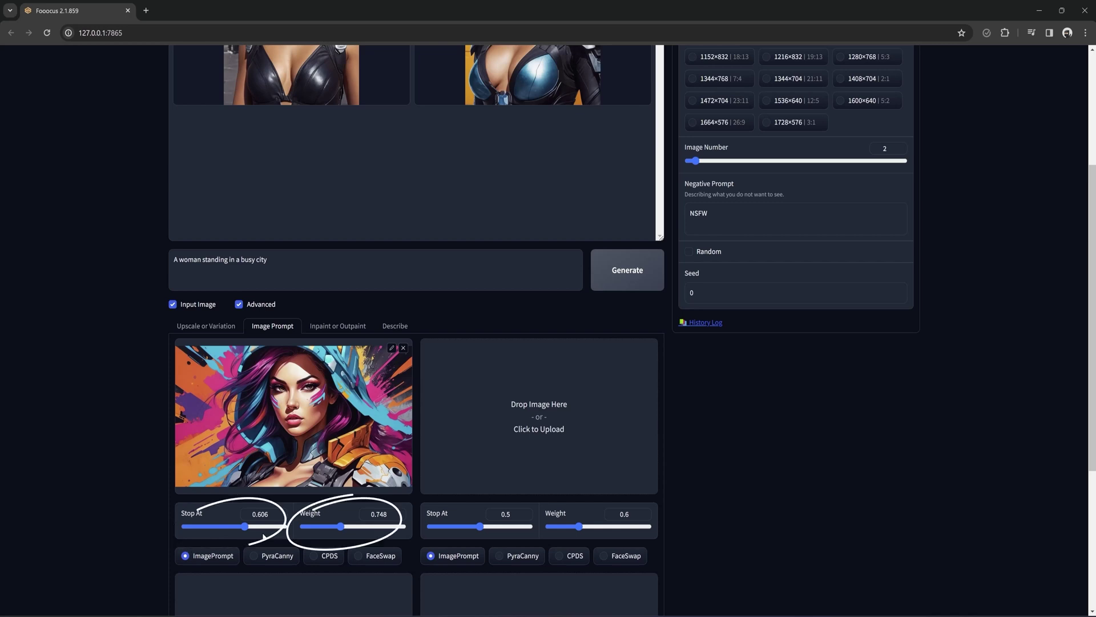
pyautogui.click(254, 557)
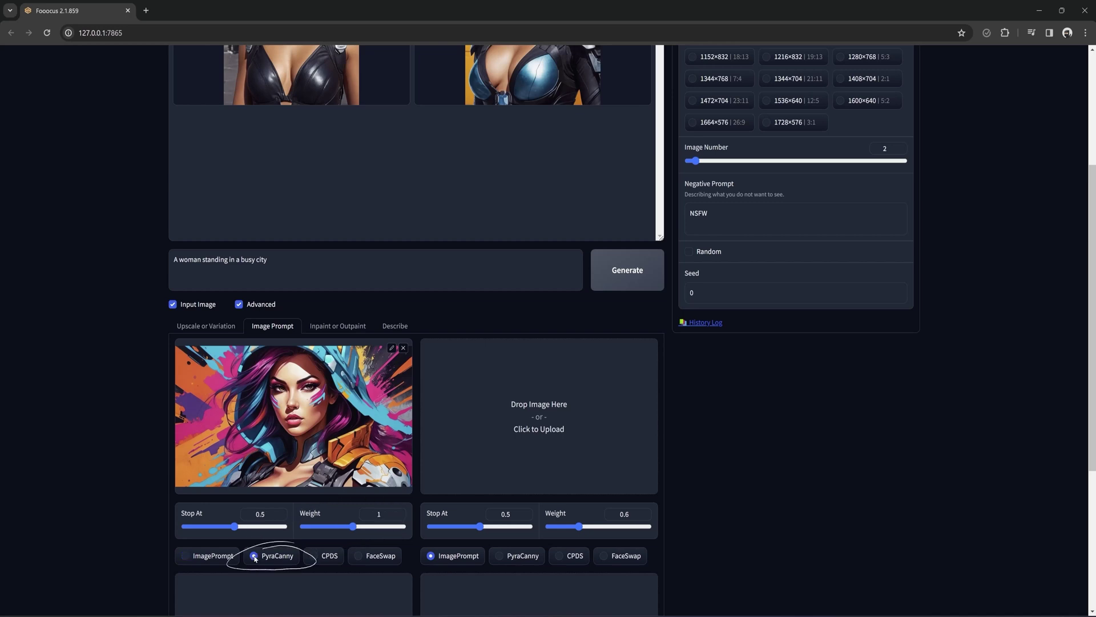
pyautogui.click(403, 348)
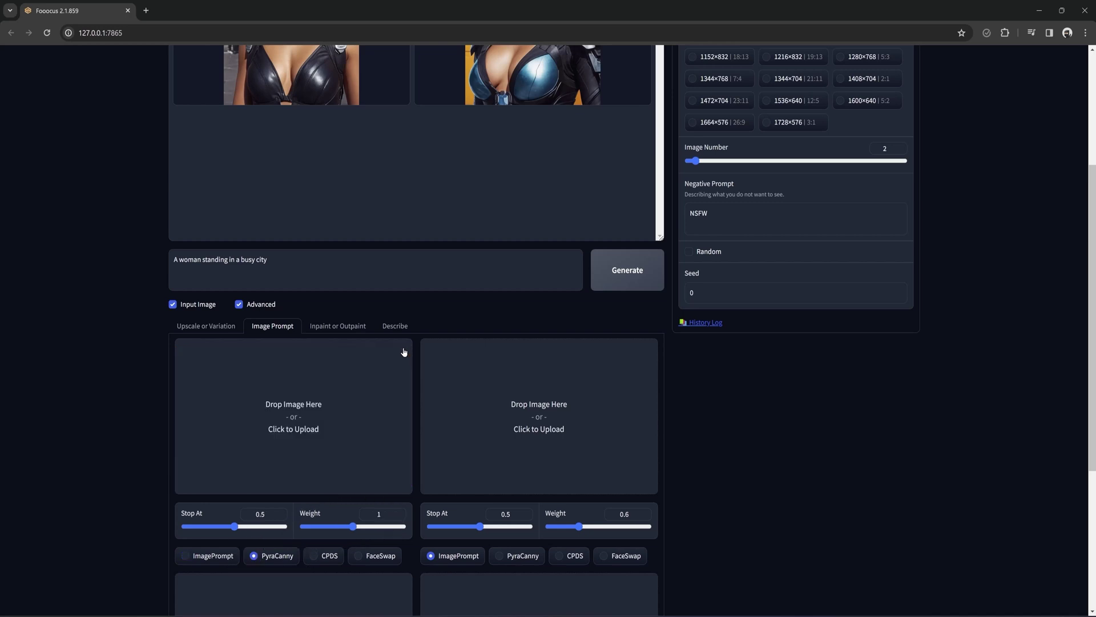
pyautogui.click(372, 378)
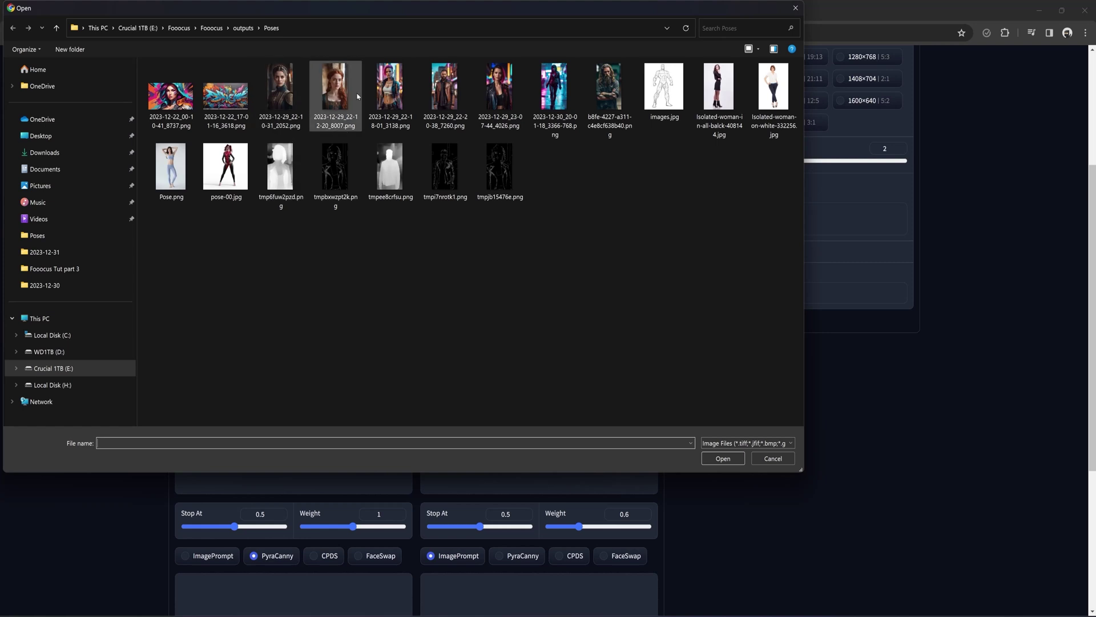
pyautogui.click(500, 89)
pyautogui.click(723, 459)
pyautogui.hotkey('alt', 'Tab')
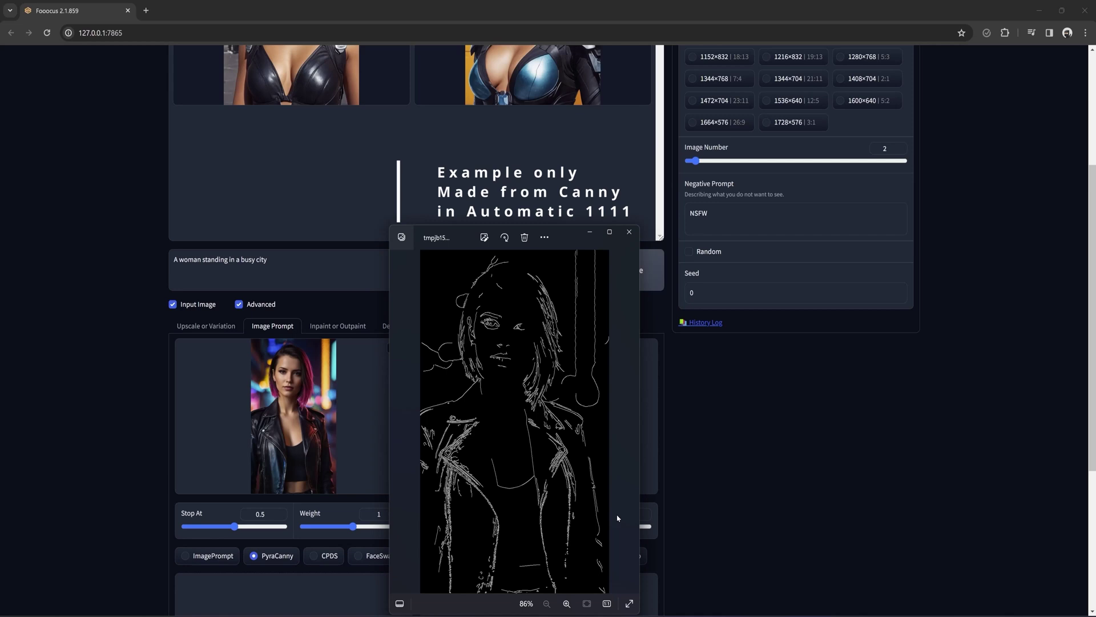
pyautogui.hotkey('alt', 'Tab')
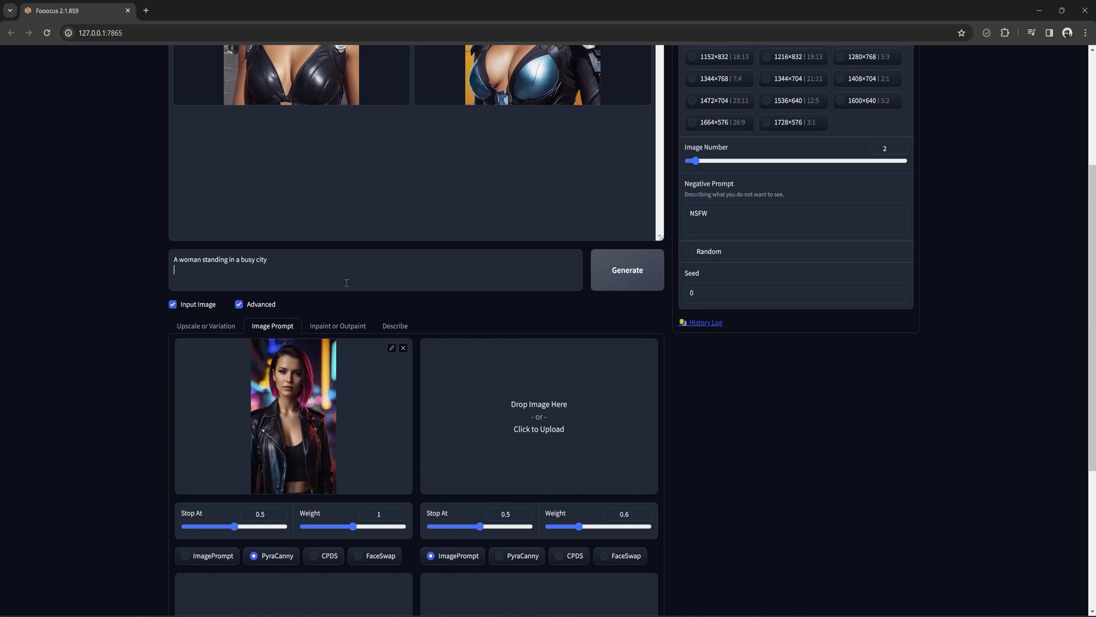
# Generate images from the prompt "A woman in a business suit in an office" and compare them with the source picture
pyautogui.hotkey('ctrl', 'shift', 'Left')
pyautogui.hotkey('ctrl', 'shift', 'Left')
pyautogui.hotkey('ctrl', 'shift', 'Left')
pyautogui.hotkey('ctrl', 'shift', 'Left')
pyautogui.hotkey('ctrl', 'shift', 'Left')
pyautogui.write('in a business suit in an office')
pyautogui.click(628, 270)
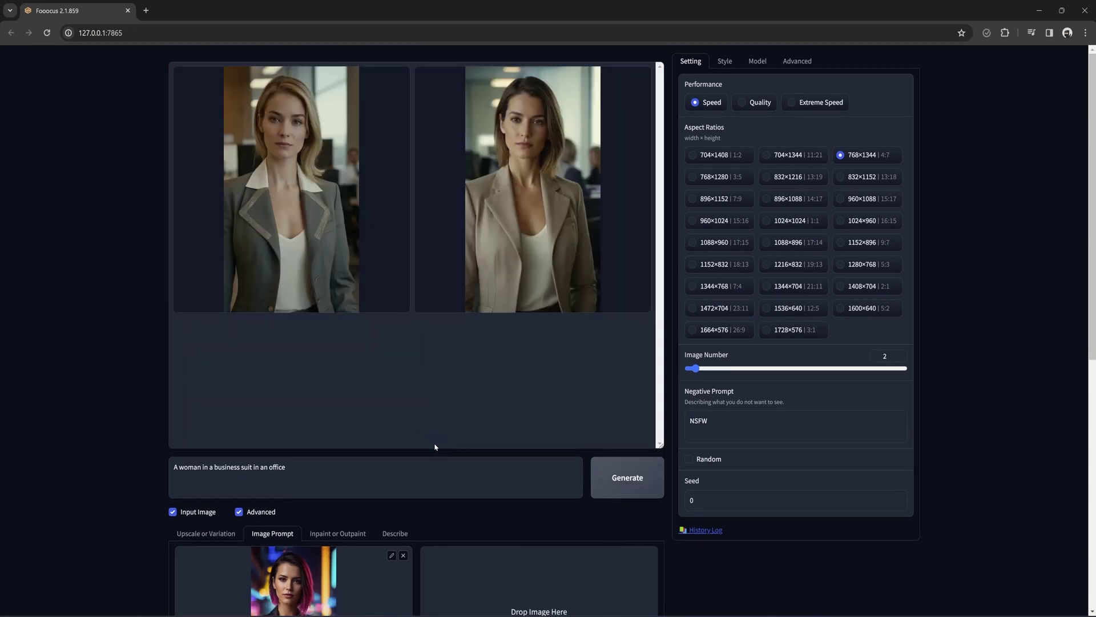
pyautogui.hotkey('alt', 'Tab')
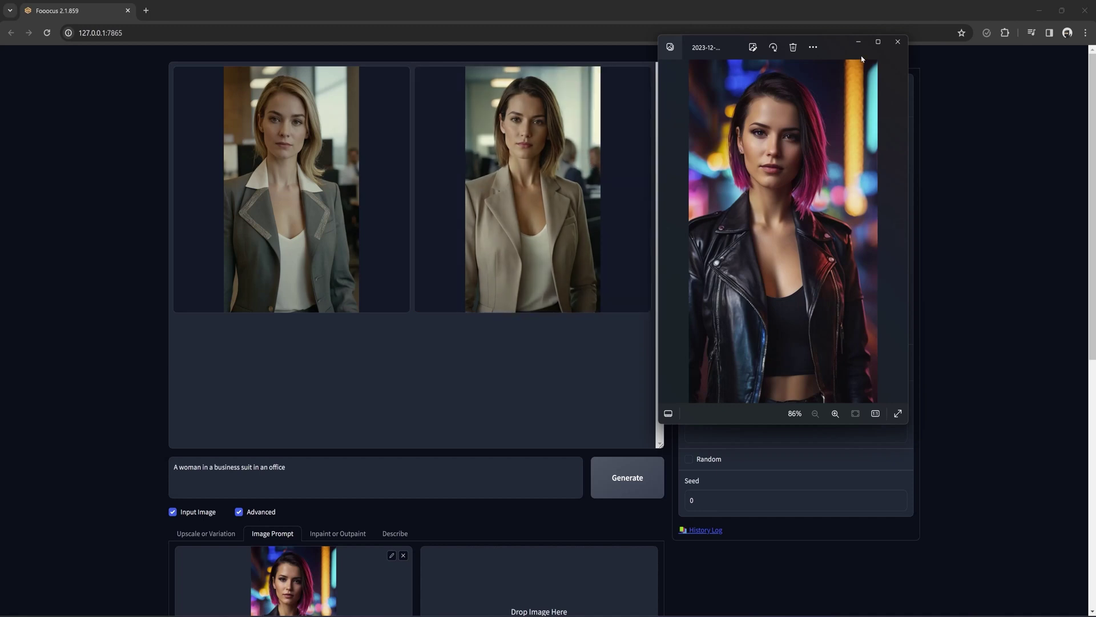
pyautogui.click(898, 42)
# Switch the first image prompt to CPDS and view the sample depth map, closing it when done
pyautogui.scroll(-5, 514, 502)
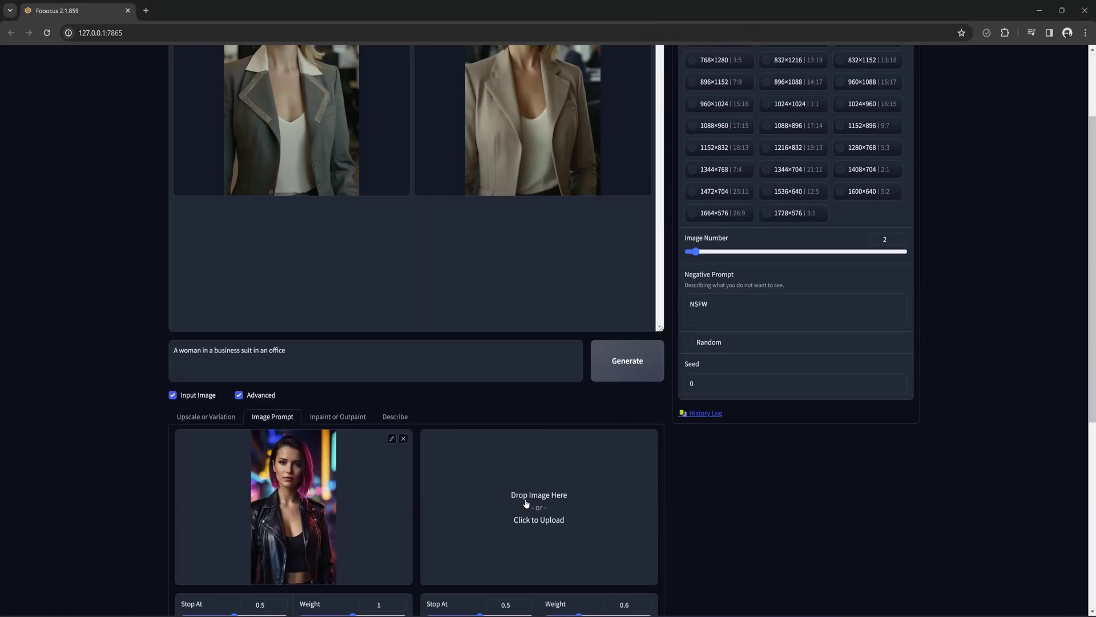
pyautogui.click(312, 458)
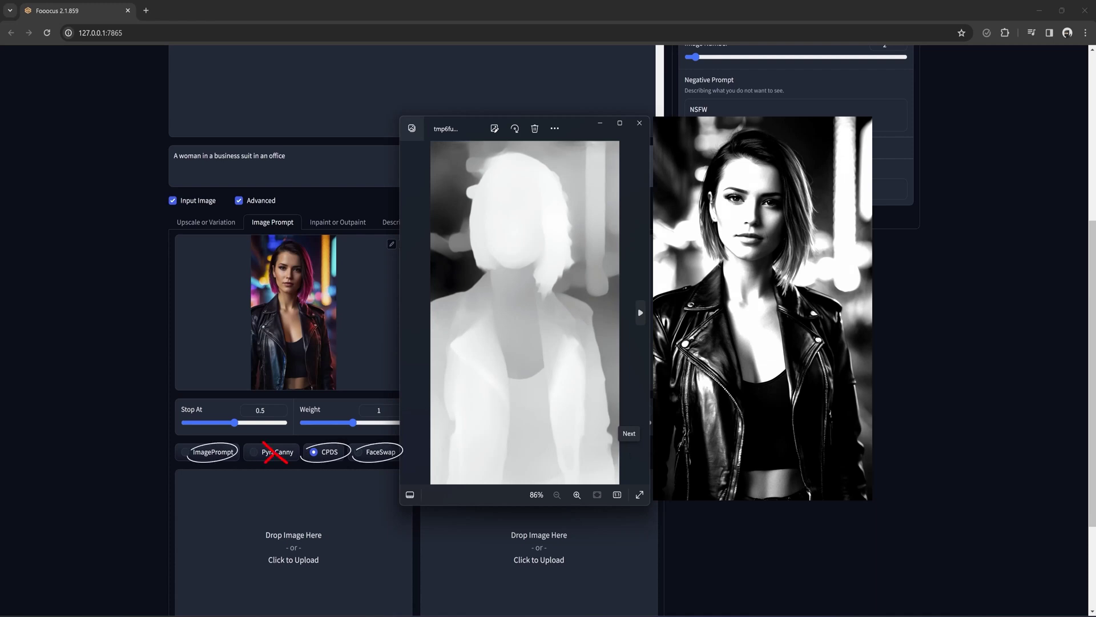
pyautogui.click(600, 129)
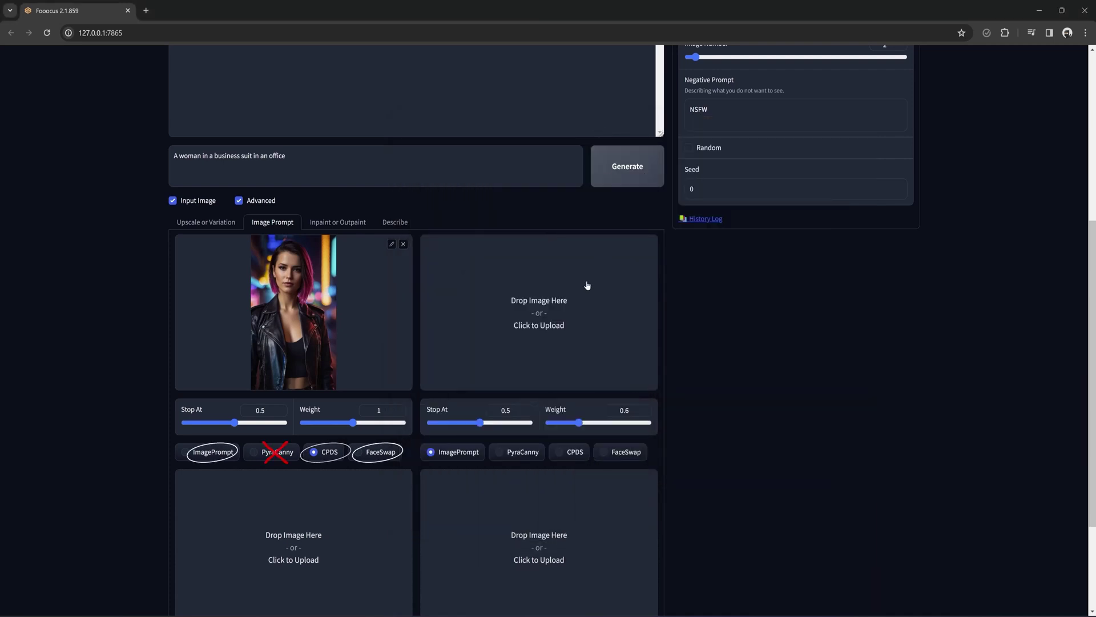
# Generate the business suit images with the first image prompt set to FaceSwap, and view both results enlarged
pyautogui.click(359, 453)
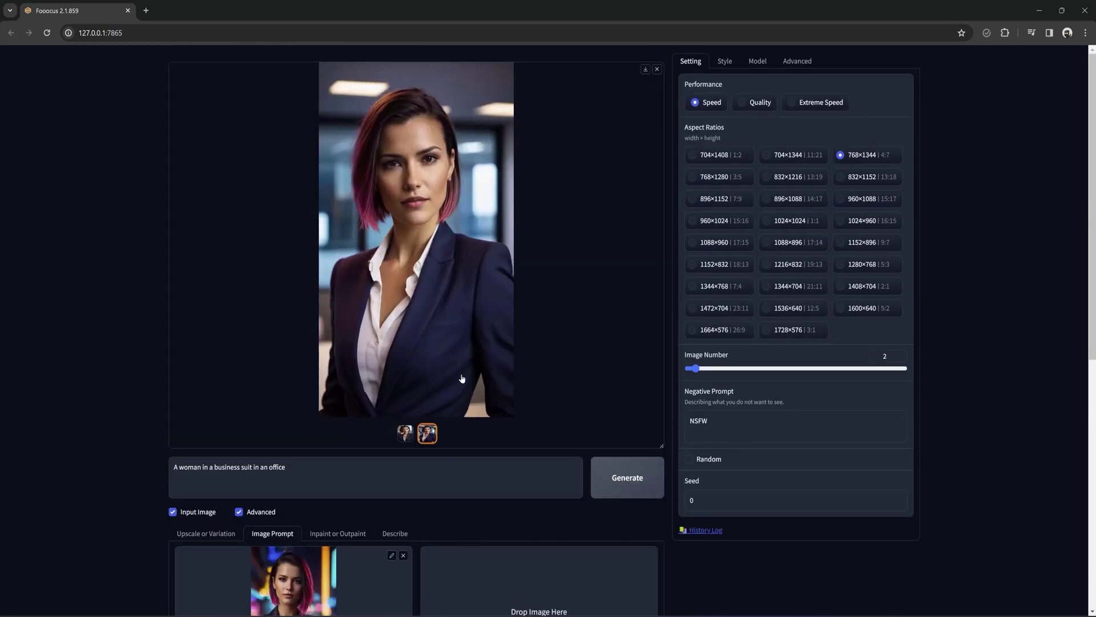
pyautogui.click(406, 434)
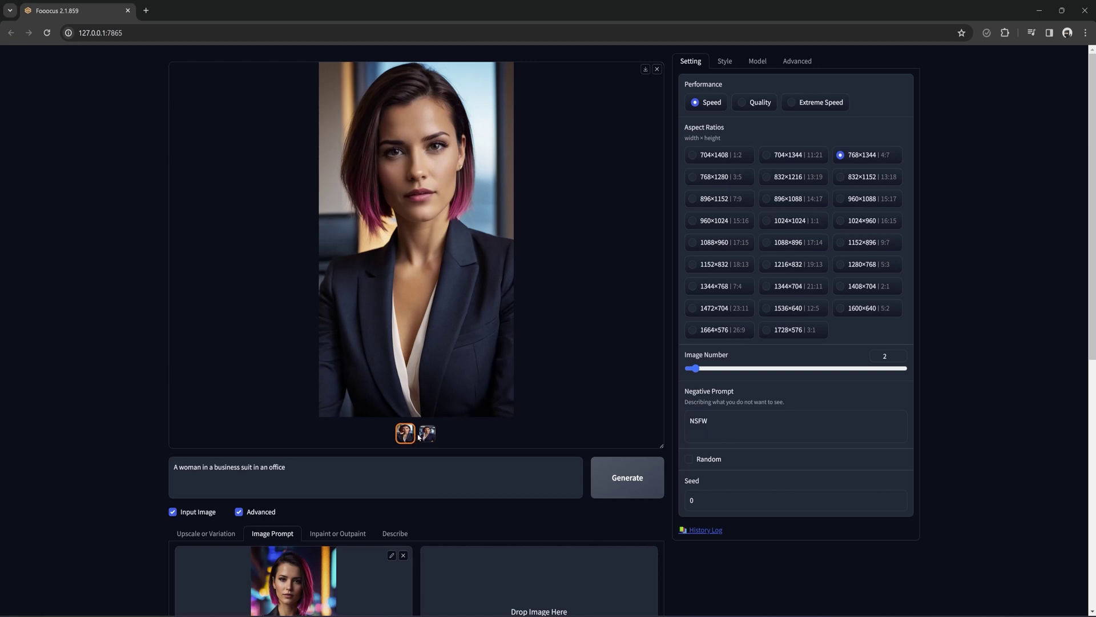
pyautogui.click(426, 433)
pyautogui.click(657, 69)
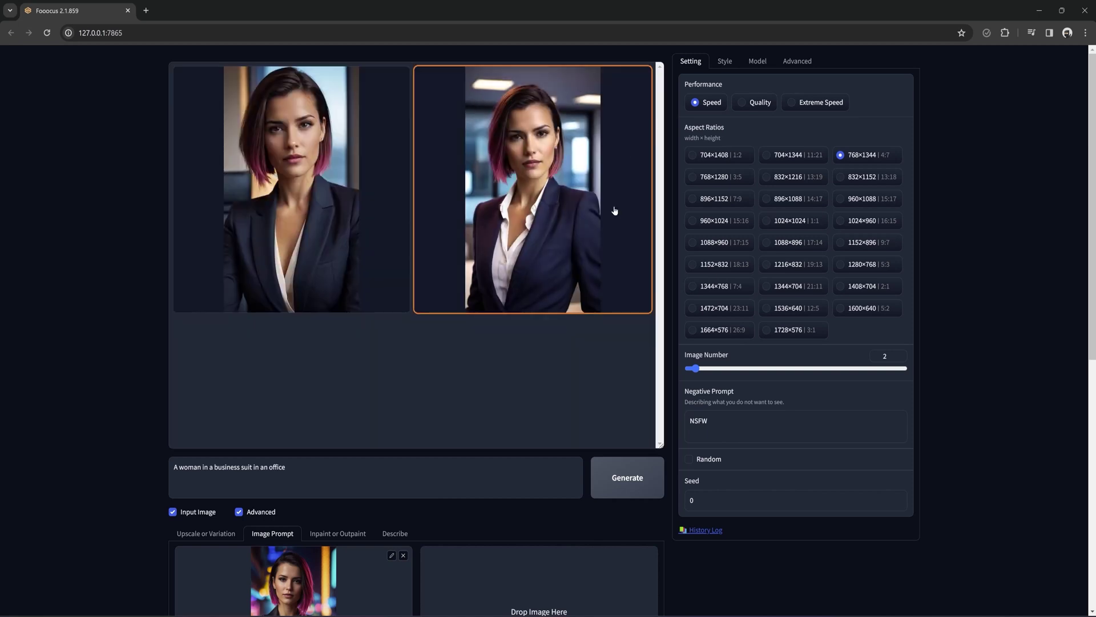
# Load 2023-12-29_22-12-20_8007.png as the second image prompt with FaceSwap, and set the first image prompt to PyraCanny
pyautogui.scroll(-5, 553, 399)
pyautogui.click(551, 365)
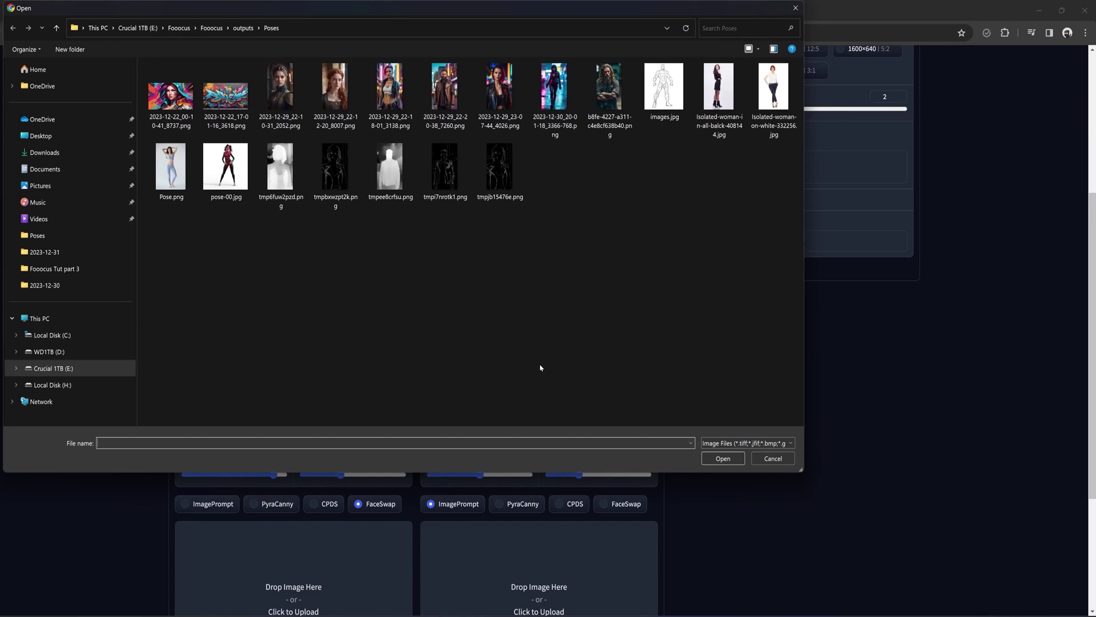
pyautogui.click(335, 92)
pyautogui.click(720, 460)
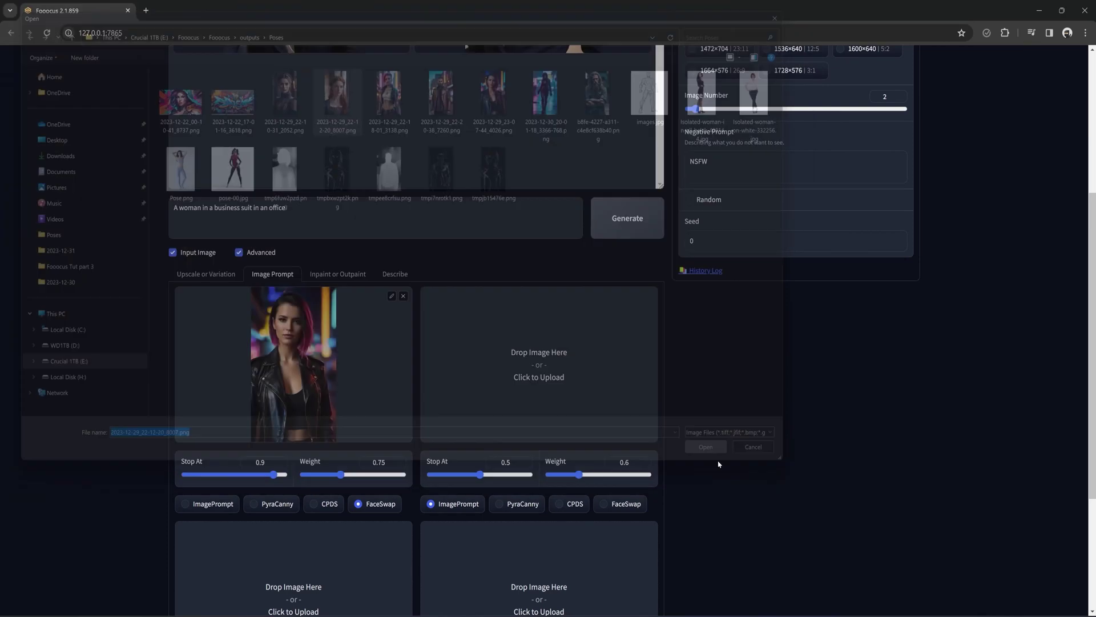
pyautogui.click(604, 504)
pyautogui.click(254, 504)
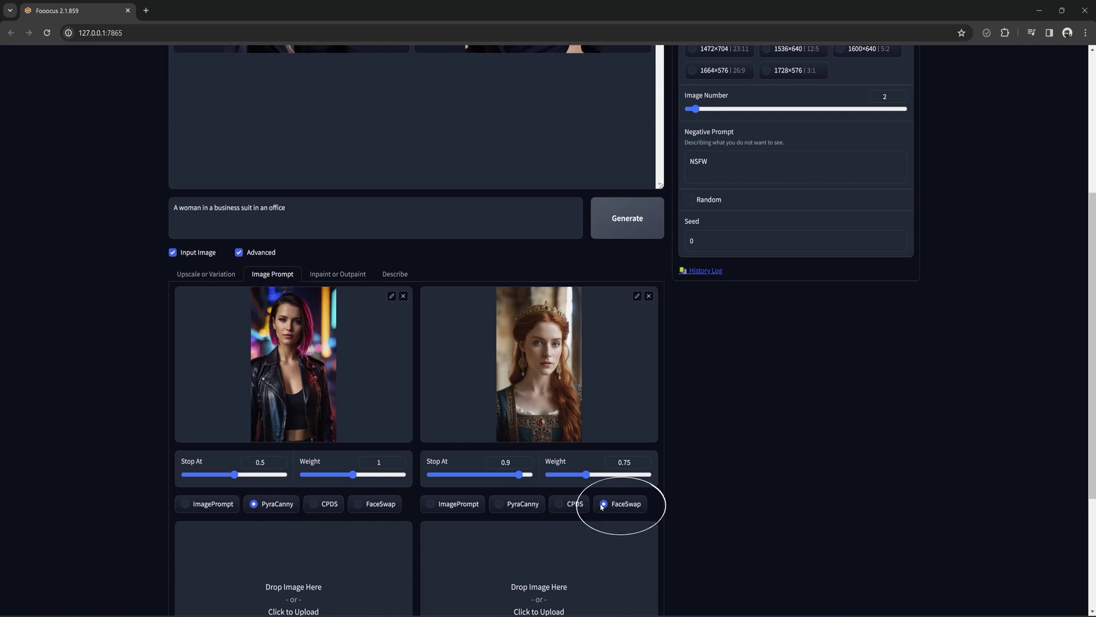
# Clear the prompt, generate images from the two image prompts alone, and compare them with the leather jacket source picture
pyautogui.moveTo(286, 208); pyautogui.dragTo(117, 215)
pyautogui.click(627, 218)
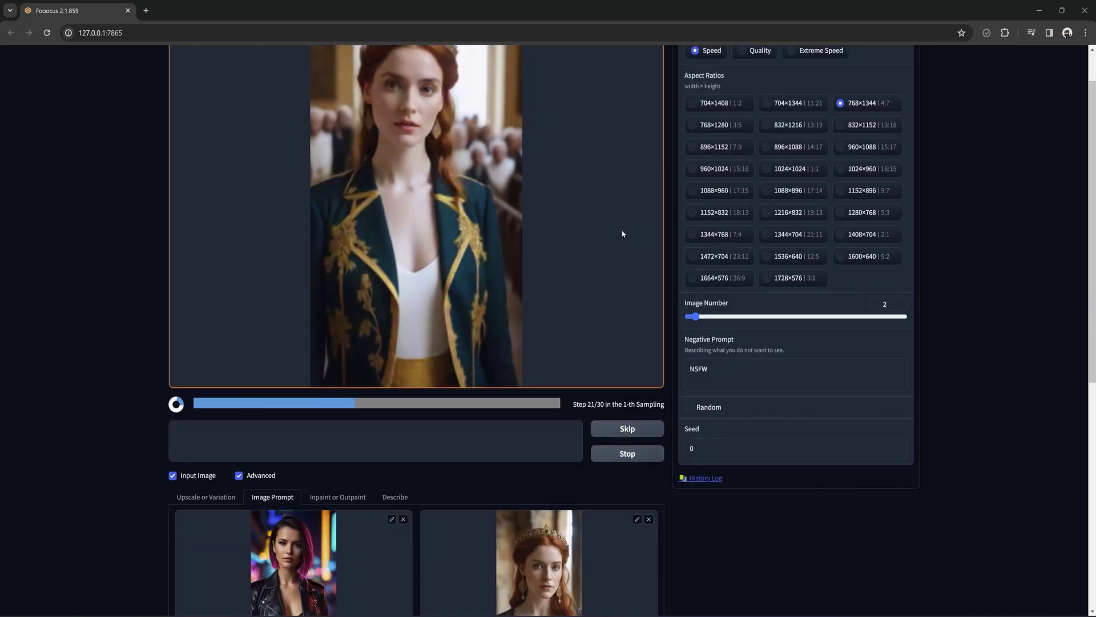
pyautogui.scroll(1, 646, 244)
pyautogui.scroll(-1, 644, 246)
pyautogui.scroll(1, 571, 254)
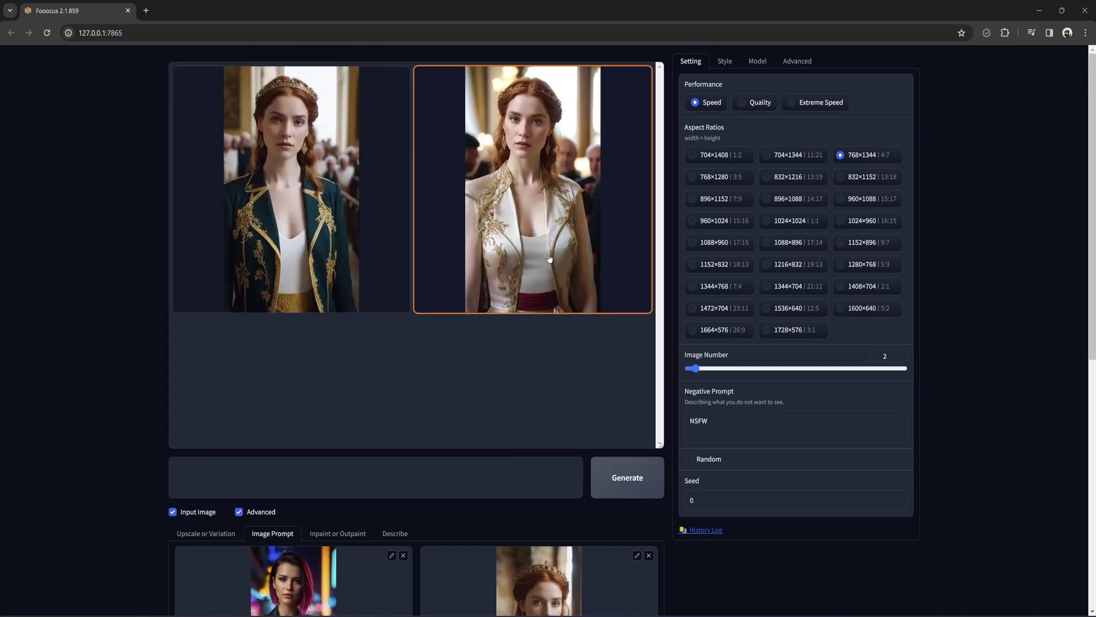
pyautogui.hotkey('alt', 'Tab')
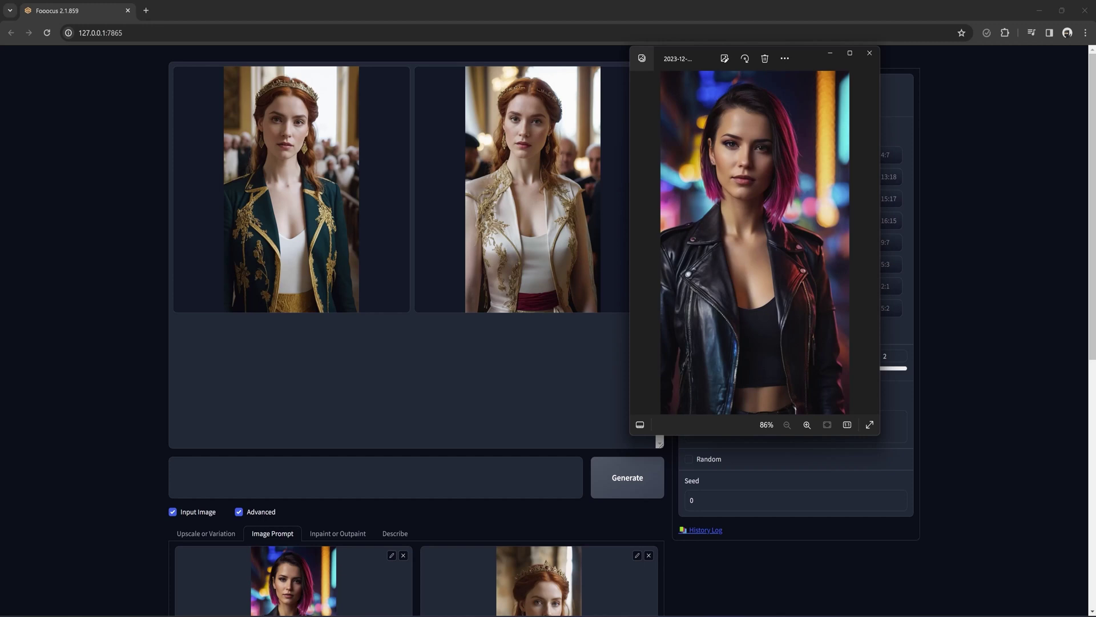
# Generate images from "a cyberpunk woman in a black leather jacket standing in a city with neon lights in the background"
pyautogui.click(302, 379)
pyautogui.write('a cyberpunk woman in a black leather jacket standing in a city with neon lights int he')
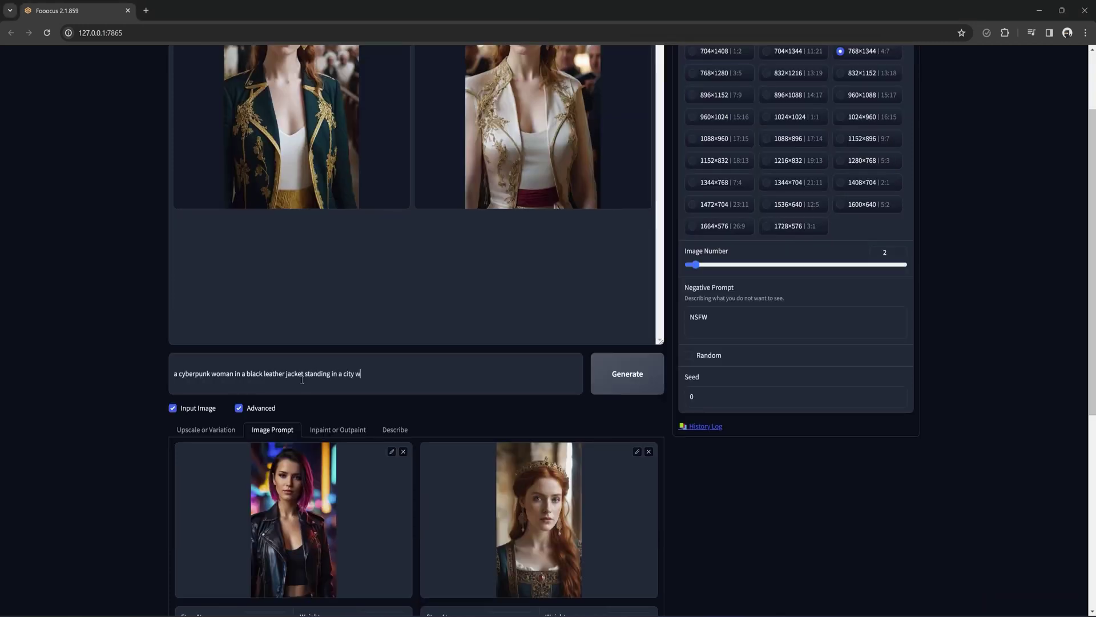
pyautogui.press('BackSpace')
pyautogui.press('BackSpace')
pyautogui.press('BackSpace')
pyautogui.press('BackSpace')
pyautogui.write('the background')
pyautogui.click(627, 373)
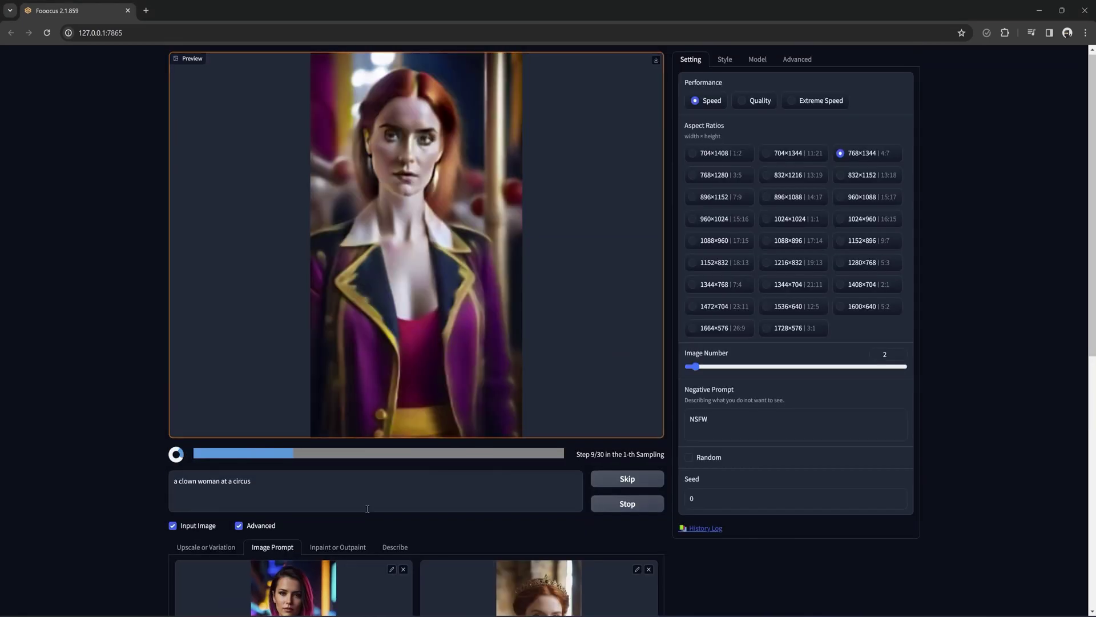
# Extend the circus clown prompt with "thick white face makeup, red checks, red nose", set FaceSwap's Stop At to 0.792 and Weight to 0.591, and generate
pyautogui.scroll(-1, 1092, 149)
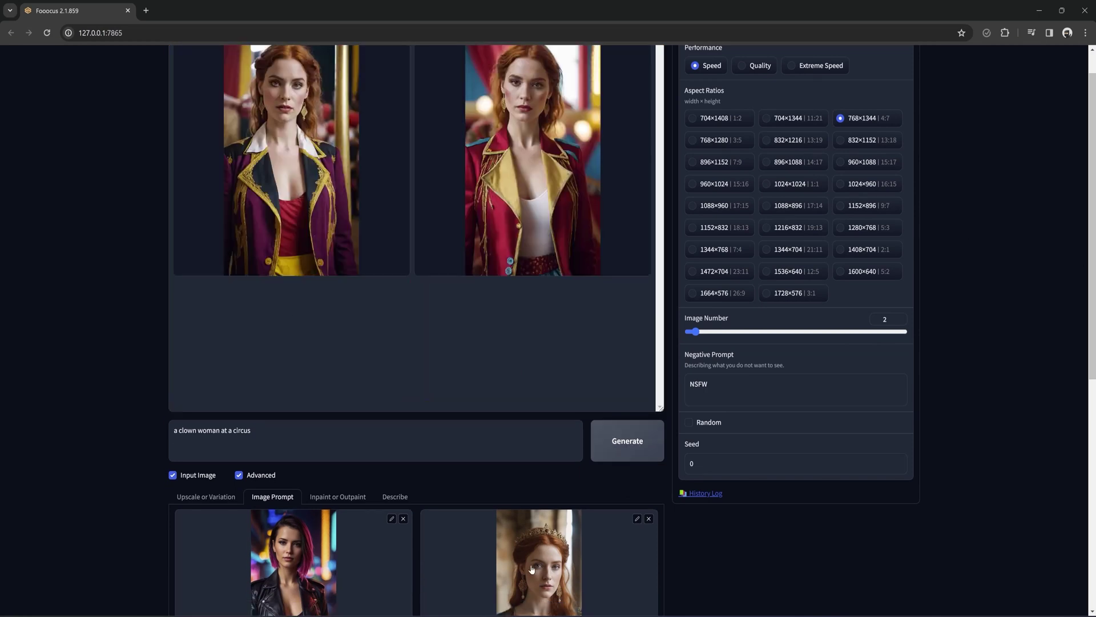
pyautogui.scroll(1, 515, 361)
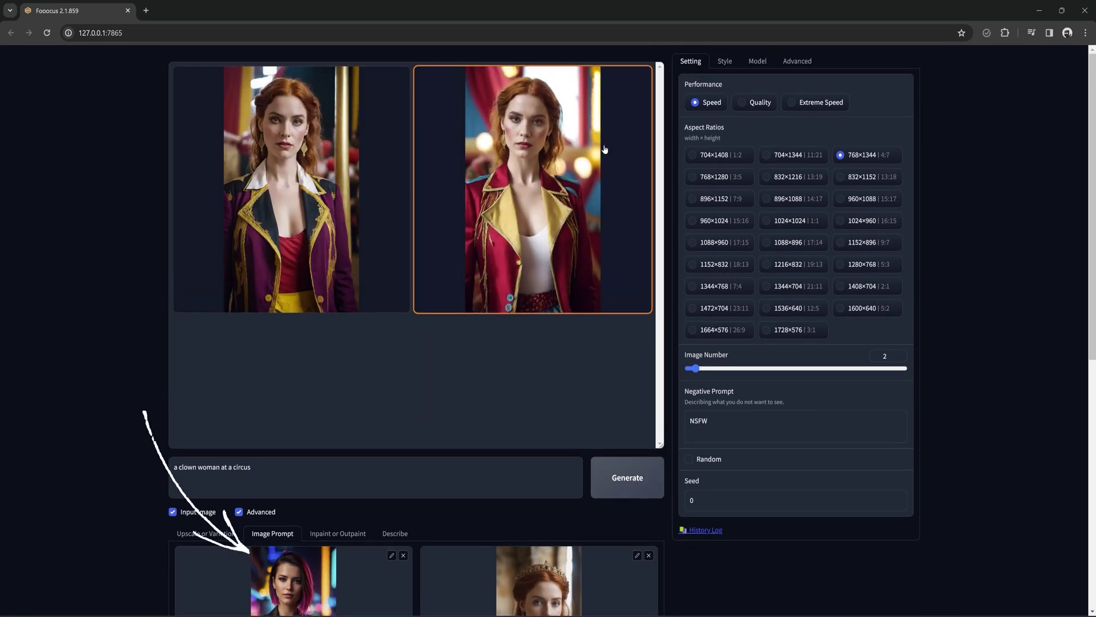
pyautogui.scroll(-1, 404, 369)
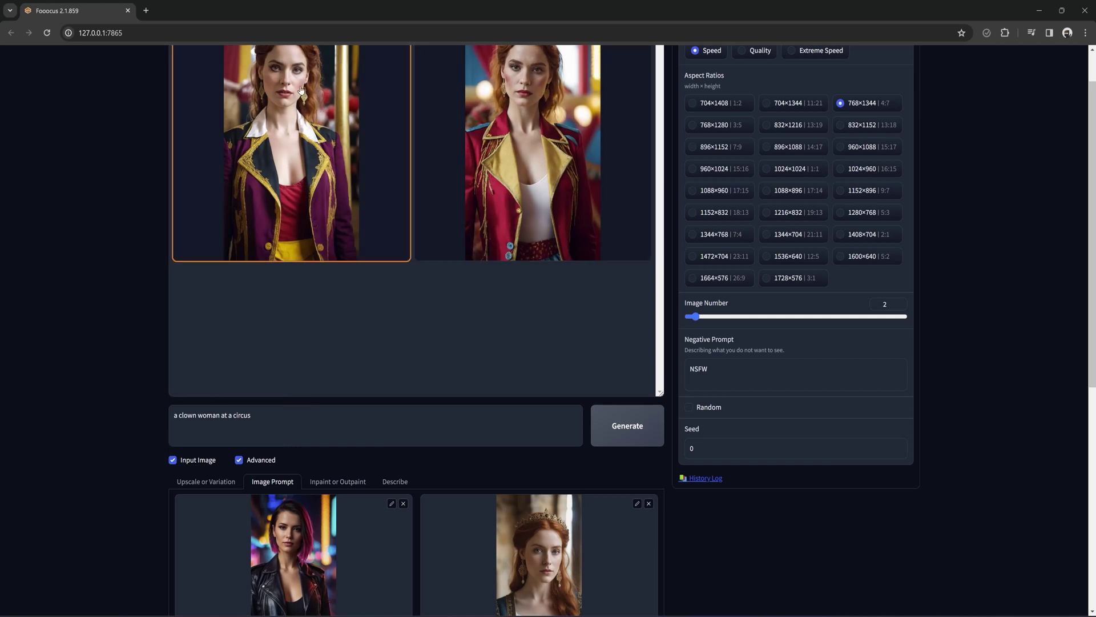
pyautogui.click(390, 415)
pyautogui.write(', thick white face makeup, red checks red nose')
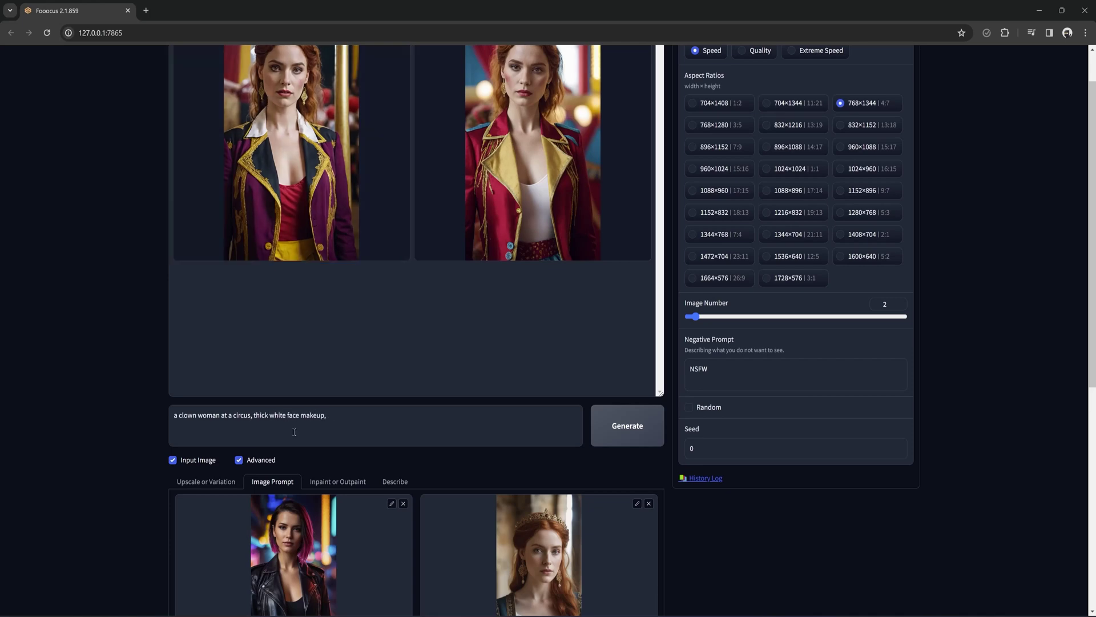
pyautogui.click(355, 416)
pyautogui.write(',')
pyautogui.scroll(-3, 594, 457)
pyautogui.scroll(4, 620, 484)
pyautogui.click(619, 485)
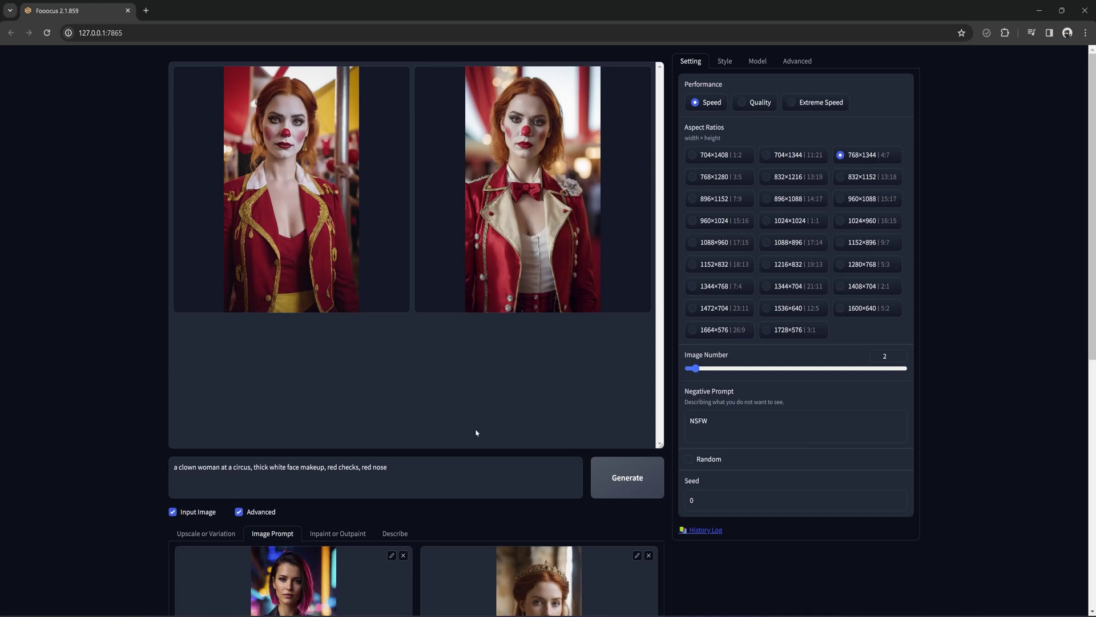
# Load 2023-12-22_00-10-41_8737.png as the third image prompt
pyautogui.scroll(-1, 1042, 248)
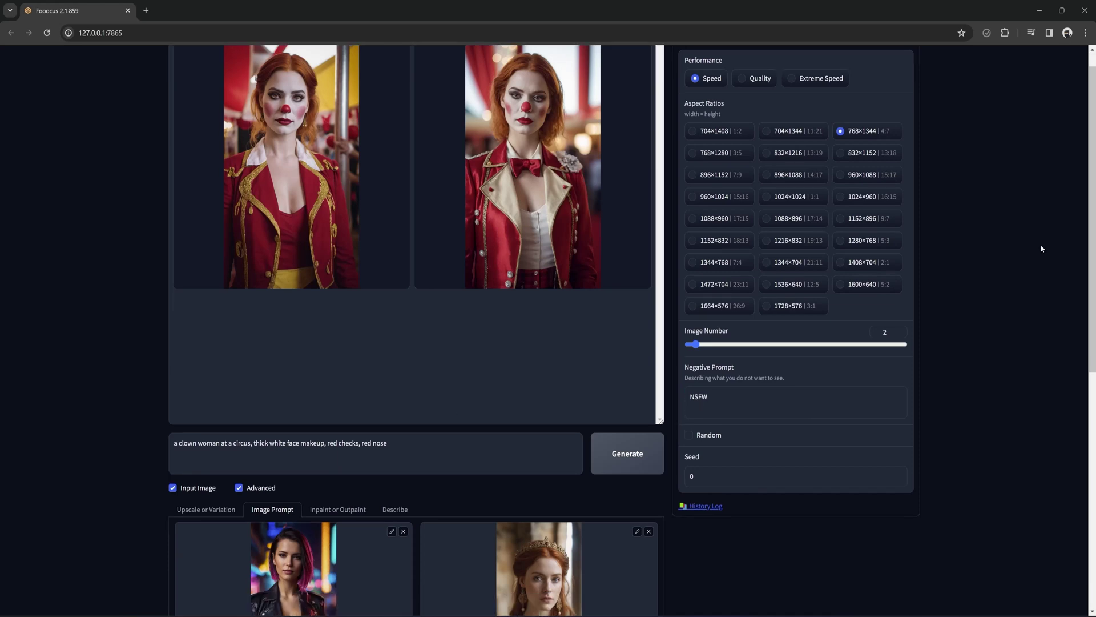
pyautogui.scroll(-7, 495, 431)
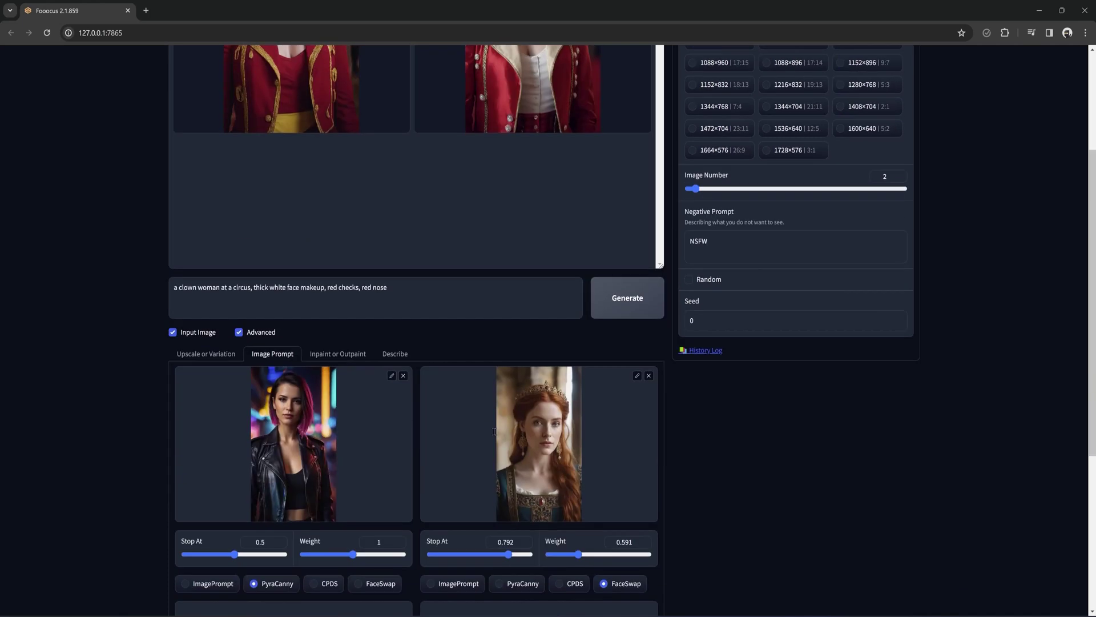
pyautogui.click(298, 475)
pyautogui.click(171, 92)
pyautogui.click(724, 459)
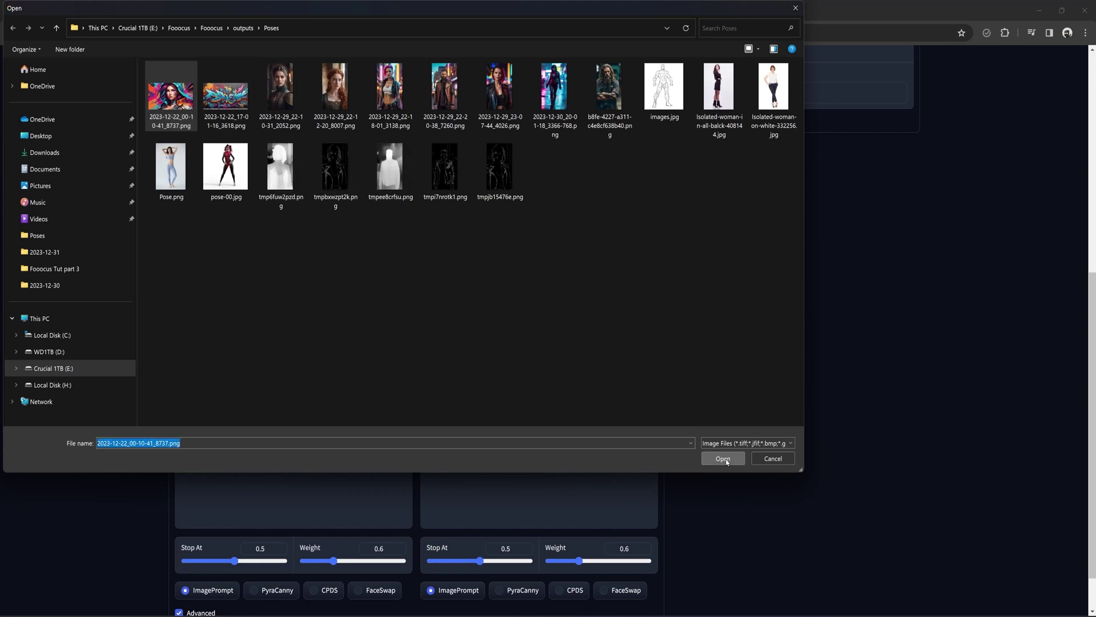
# Set the third image prompt's Stop At to 0.583 and Weight to 0.811, clear the text prompt, and generate images
pyautogui.scroll(-1, 727, 463)
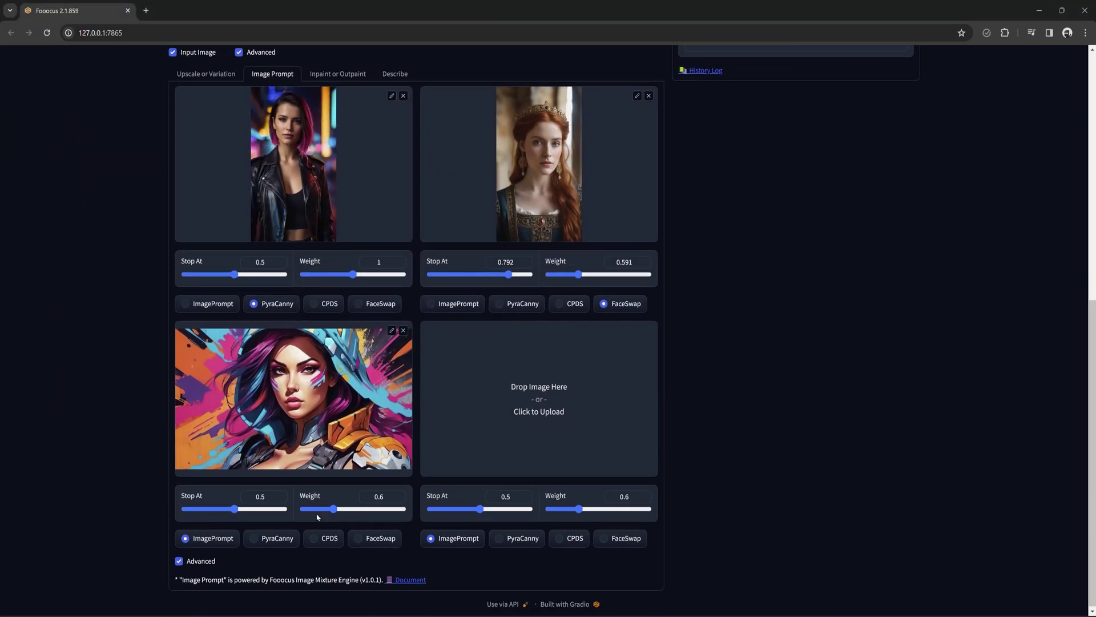
pyautogui.moveTo(340, 512); pyautogui.dragTo(344, 513)
pyautogui.moveTo(234, 510); pyautogui.dragTo(243, 510)
pyautogui.scroll(8, 306, 506)
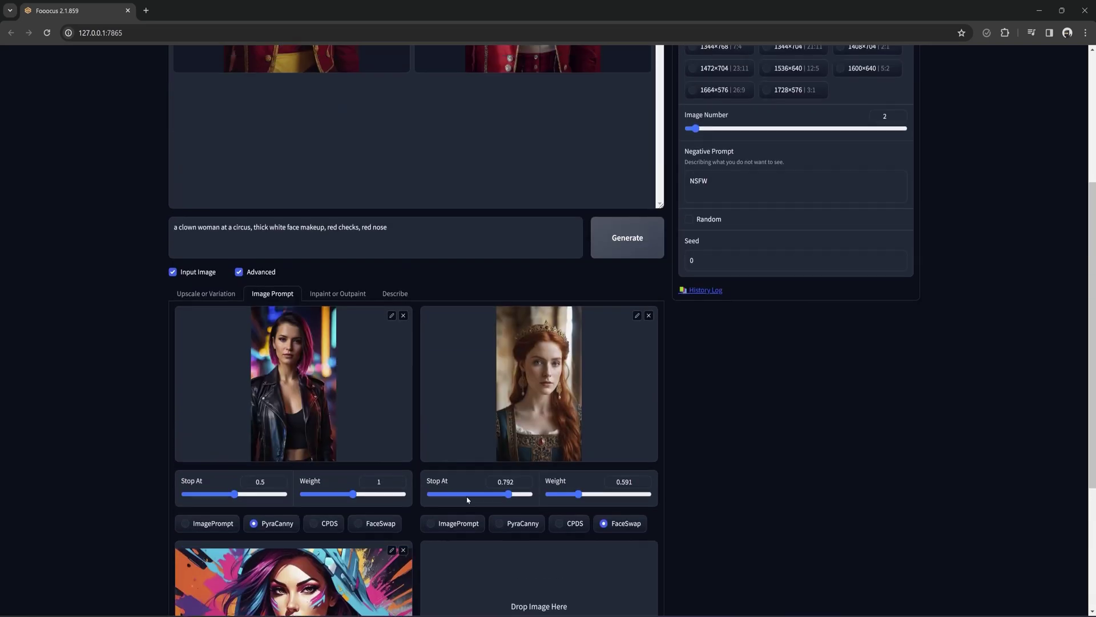
pyautogui.click(627, 492)
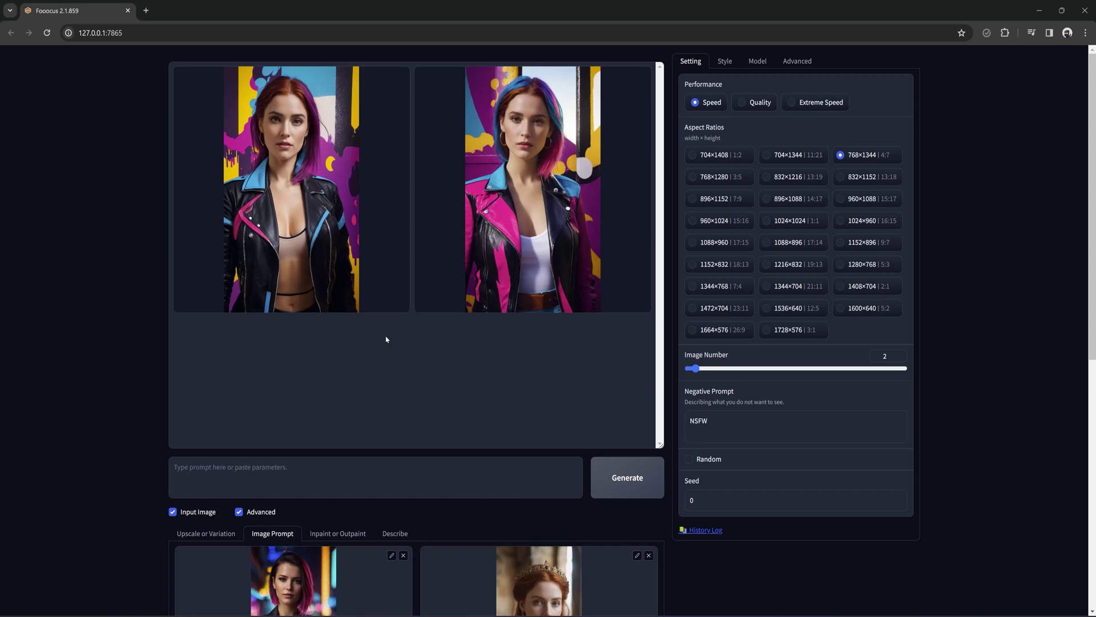
# Remove the colourful painted portrait from the third image prompt slot
pyautogui.scroll(-8, 386, 339)
pyautogui.click(404, 329)
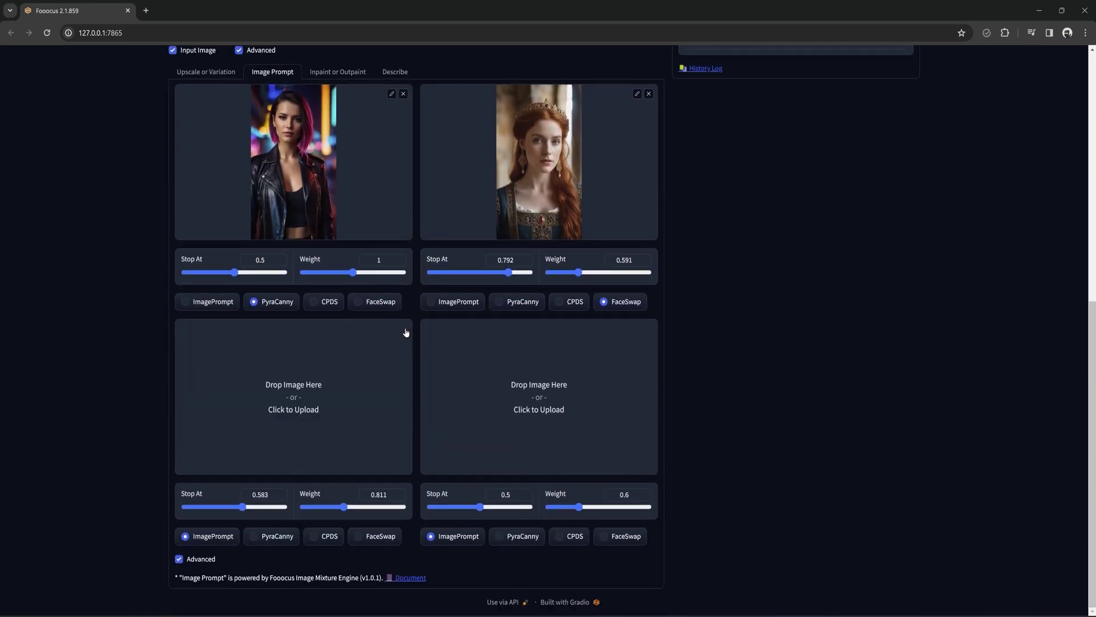
pyautogui.scroll(3, 604, 377)
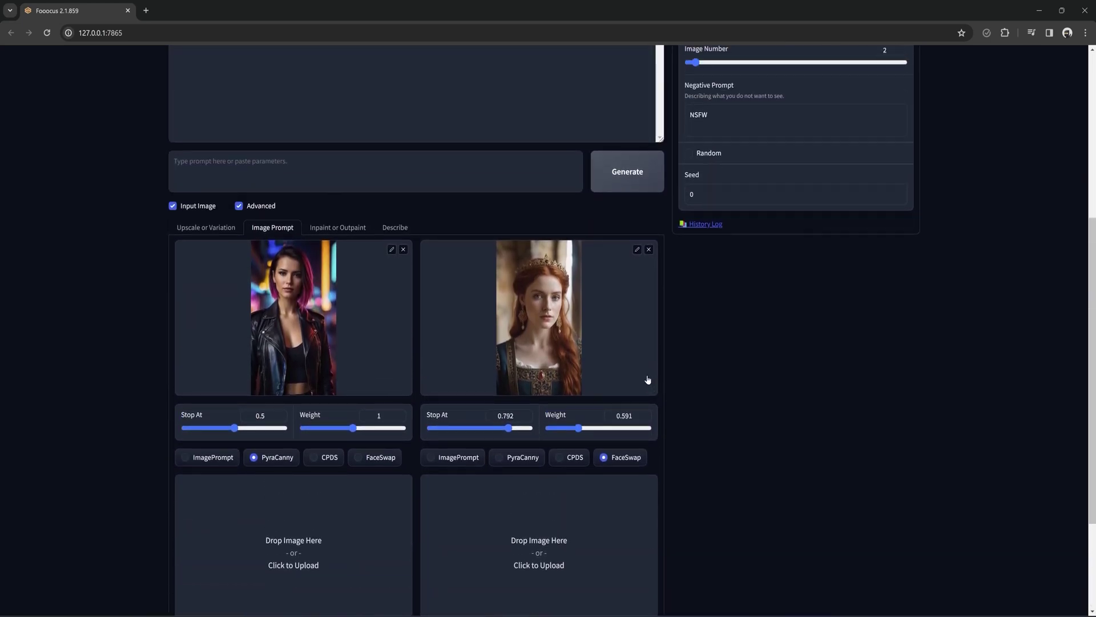
pyautogui.scroll(3, 632, 387)
pyautogui.scroll(-1, 627, 387)
pyautogui.scroll(-1, 625, 381)
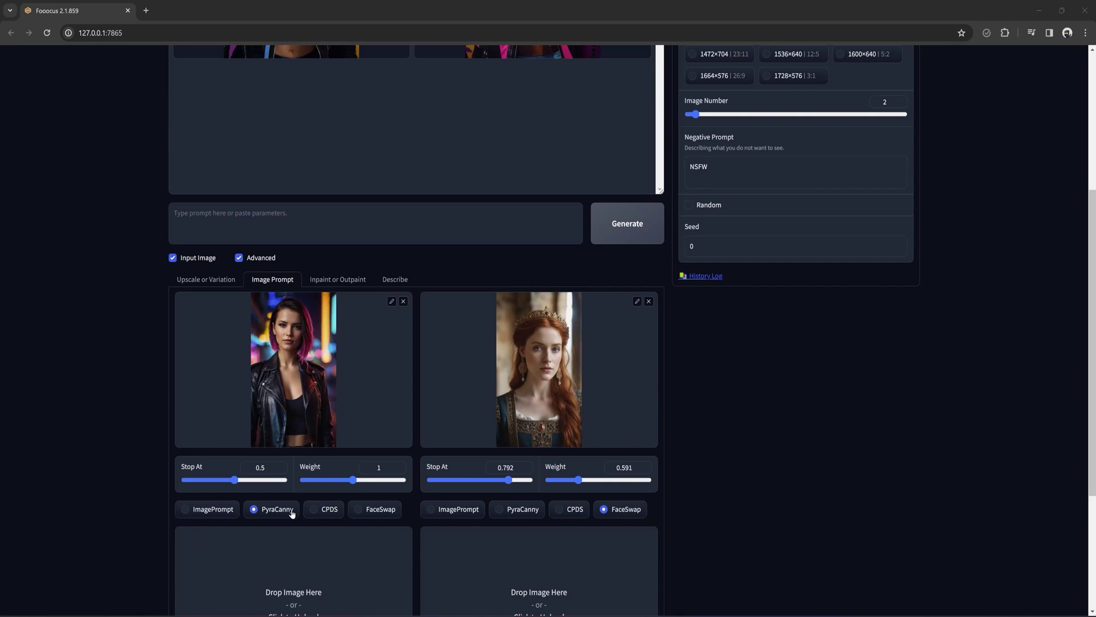
# Generate images from the PyraCanny leather jacket picture and the FaceSwap queen portrait without a text prompt
pyautogui.scroll(5, 719, 346)
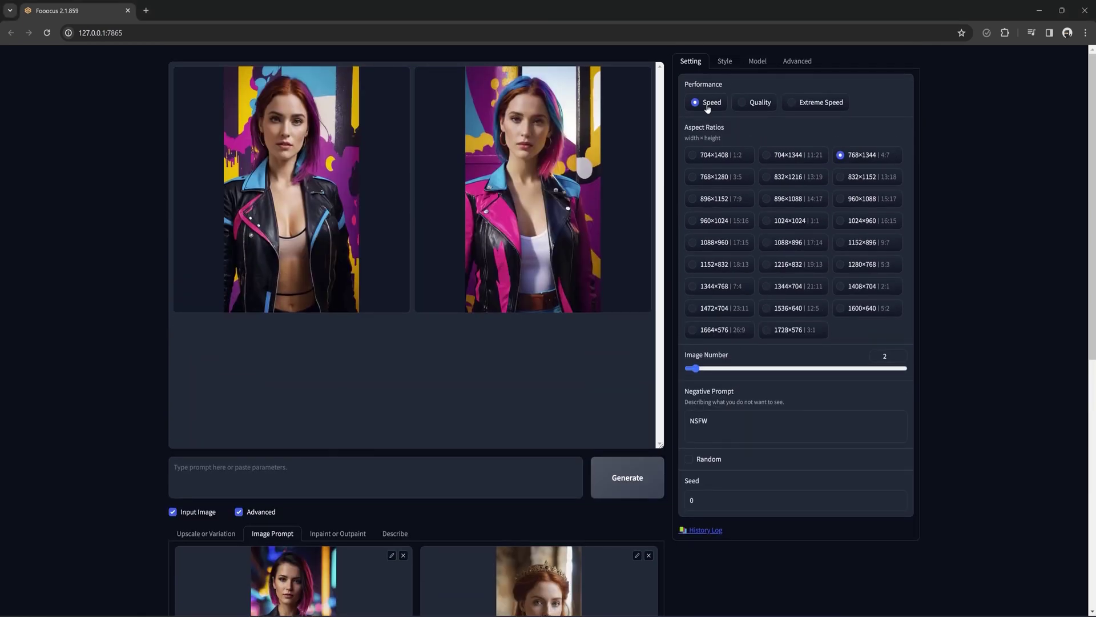
pyautogui.click(606, 474)
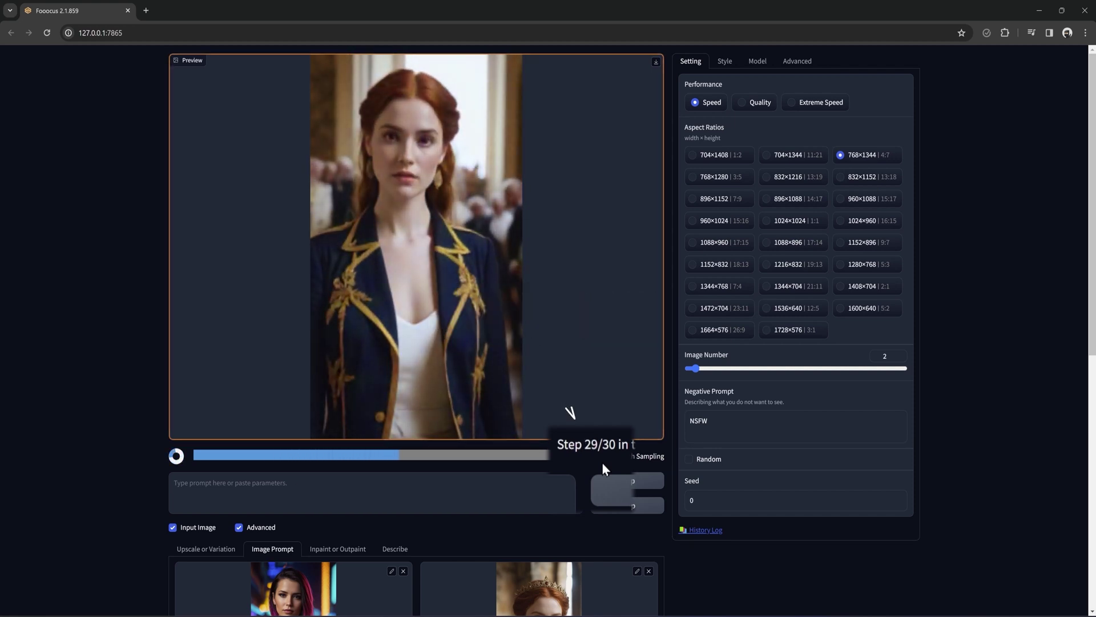
pyautogui.scroll(-5, 596, 474)
pyautogui.scroll(-2, 596, 474)
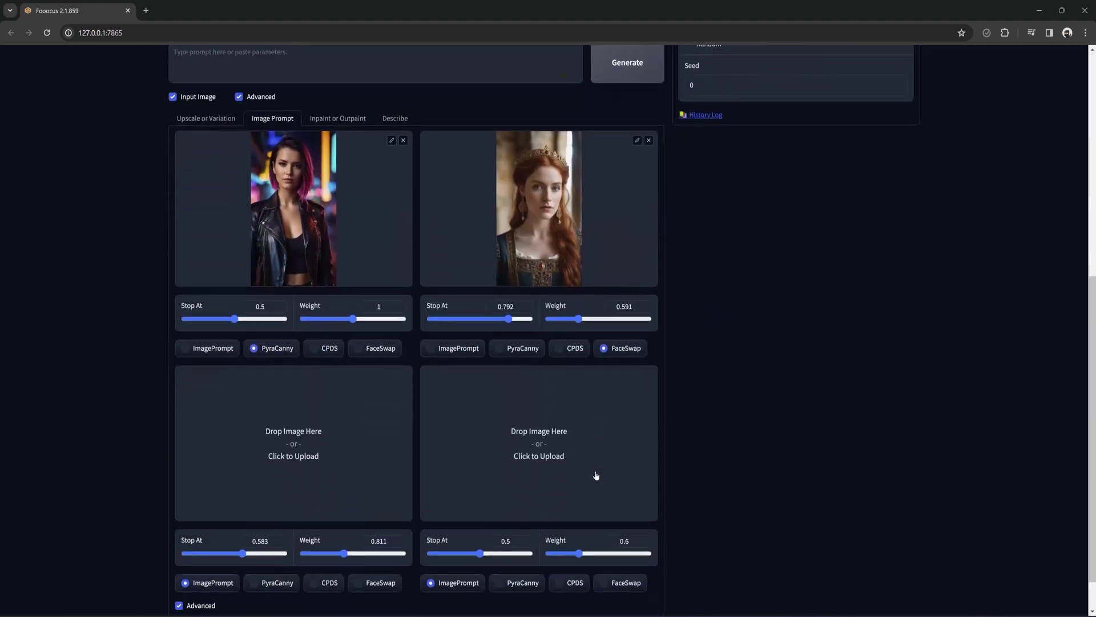